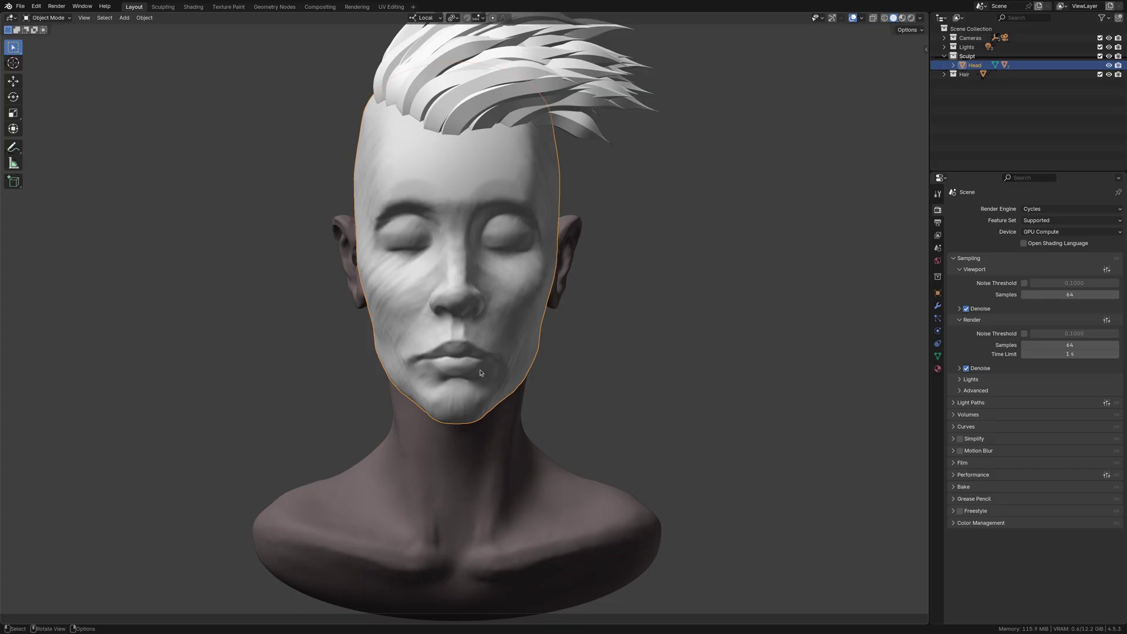
Step: Add a new material to the Head in the Material properties and name it Skin_Shader
{"action": "left_click", "coordinate": [938, 369]}
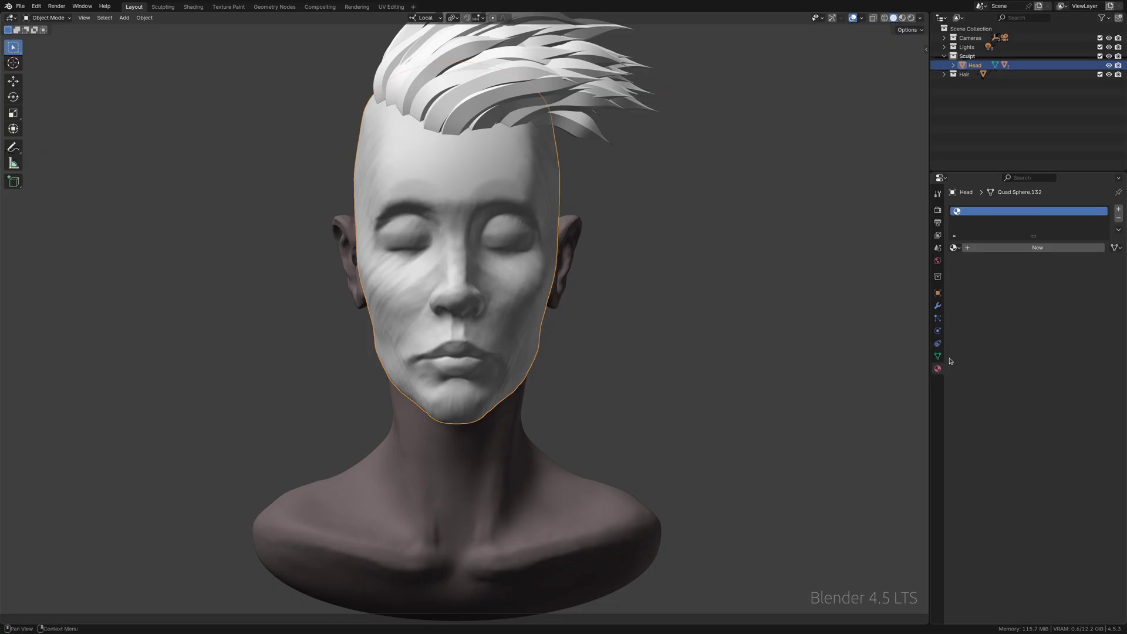
{"action": "left_click", "coordinate": [1043, 247]}
{"action": "double_click", "coordinate": [1071, 247]}
{"action": "type", "text": "Skin_Shader"}
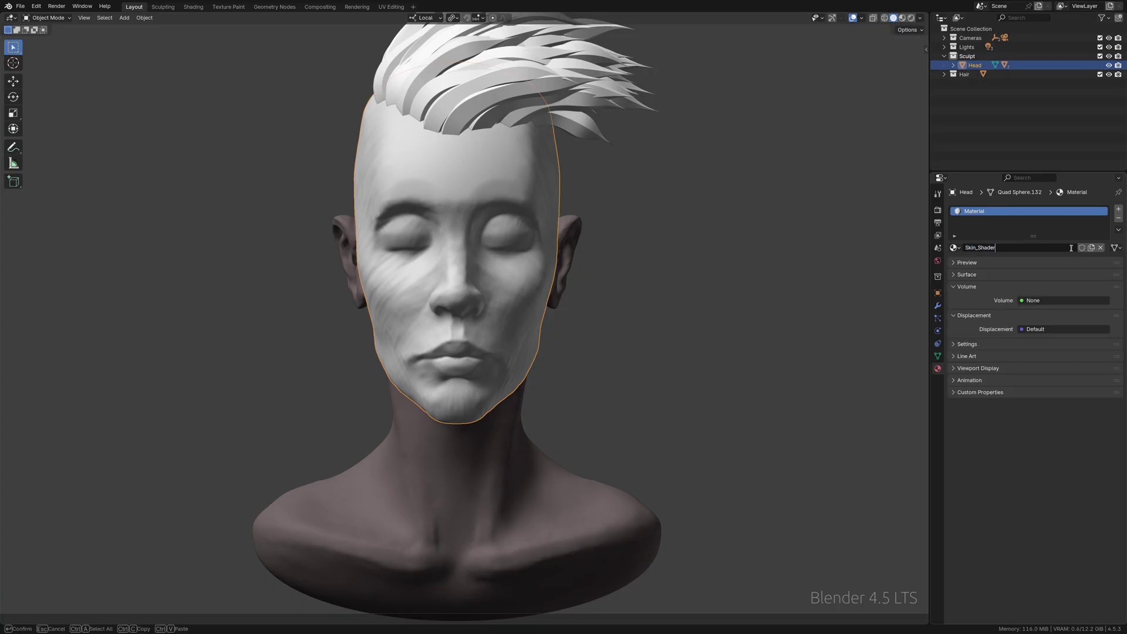
{"action": "key", "text": "Return"}
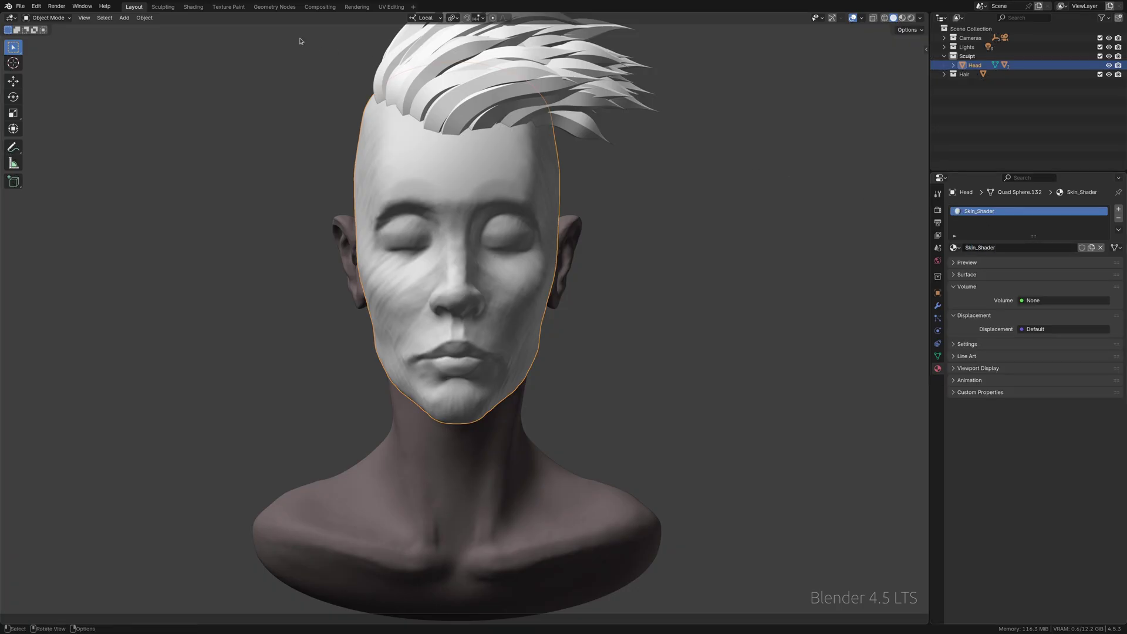
Step: In the Shading workspace, set the Principled BSDF base colour to HSV 0.03 / 0.4 / 0.4
{"action": "left_click", "coordinate": [193, 7]}
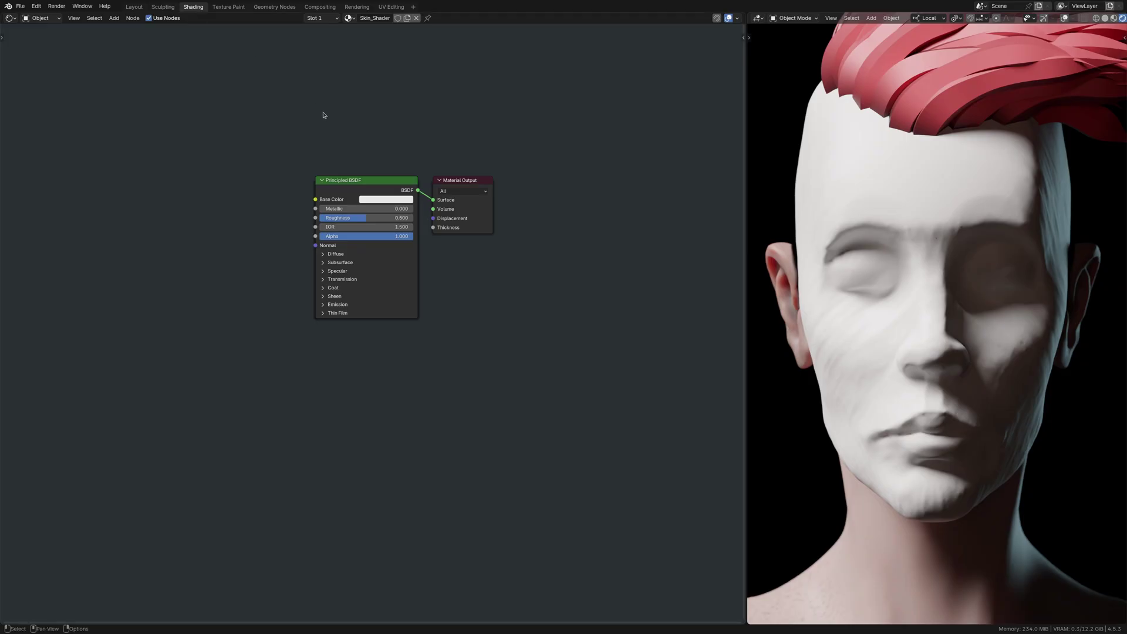
{"action": "left_click_drag", "start_coordinate": [463, 176], "coordinate": [660, 183]}
{"action": "left_click_drag", "start_coordinate": [414, 181], "coordinate": [611, 182]}
{"action": "scroll", "coordinate": [611, 182], "scroll_direction": "up", "scroll_amount": 2}
{"action": "left_click", "coordinate": [557, 224]}
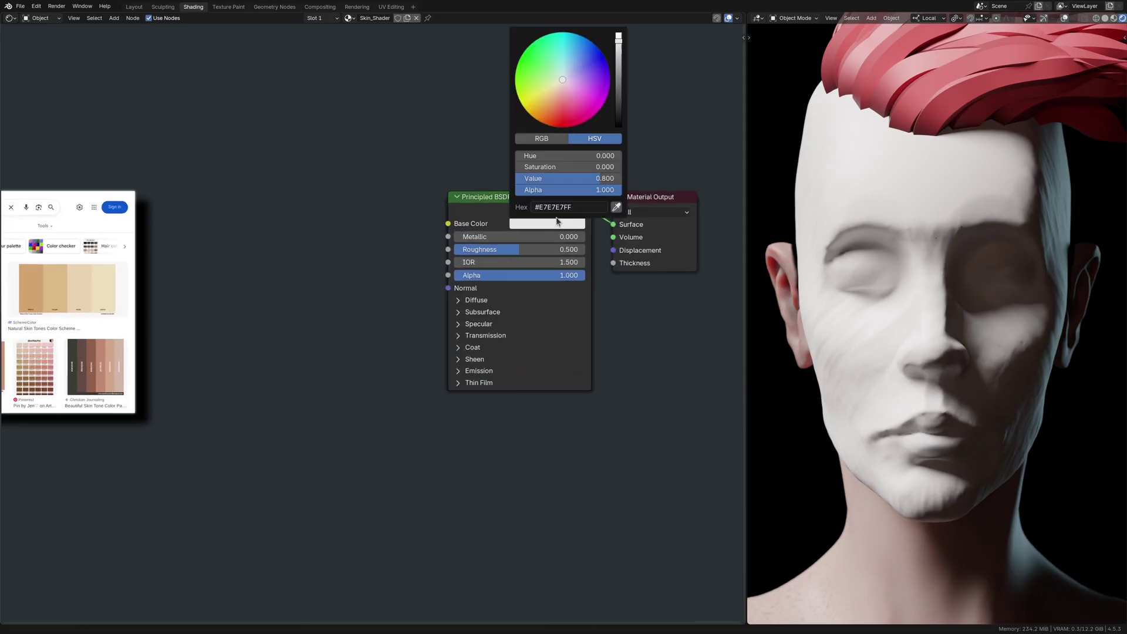
{"action": "left_click", "coordinate": [569, 156]}
{"action": "type", "text": "0.03"}
{"action": "key", "text": "Tab"}
{"action": "type", "text": "0.4"}
{"action": "key", "text": "Tab"}
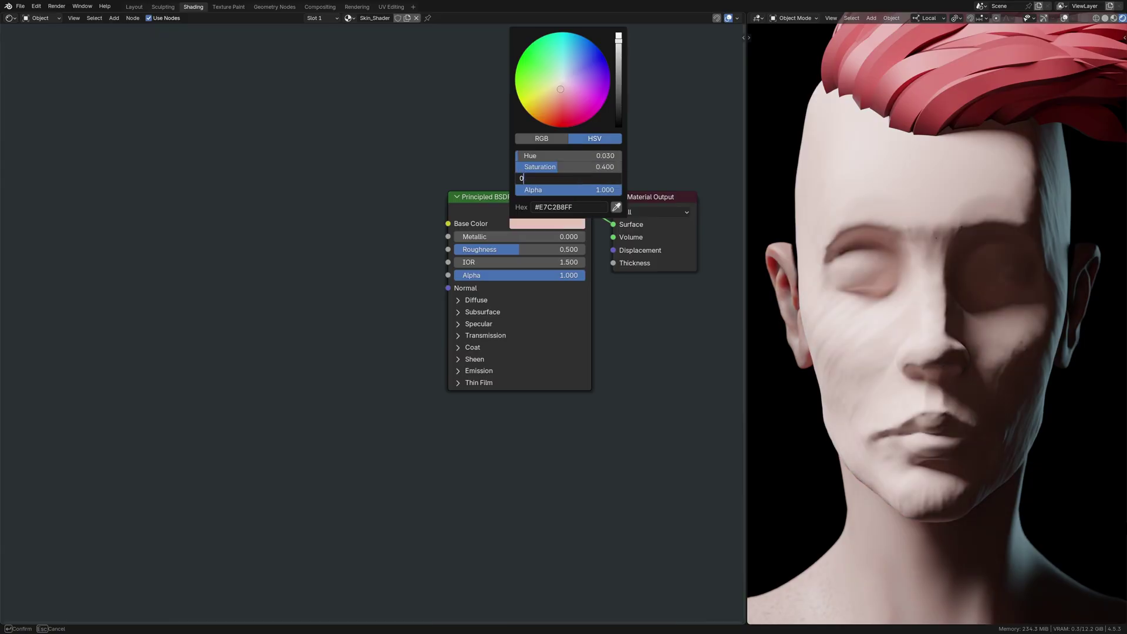
{"action": "type", "text": "0.4"}
{"action": "key", "text": "Return"}
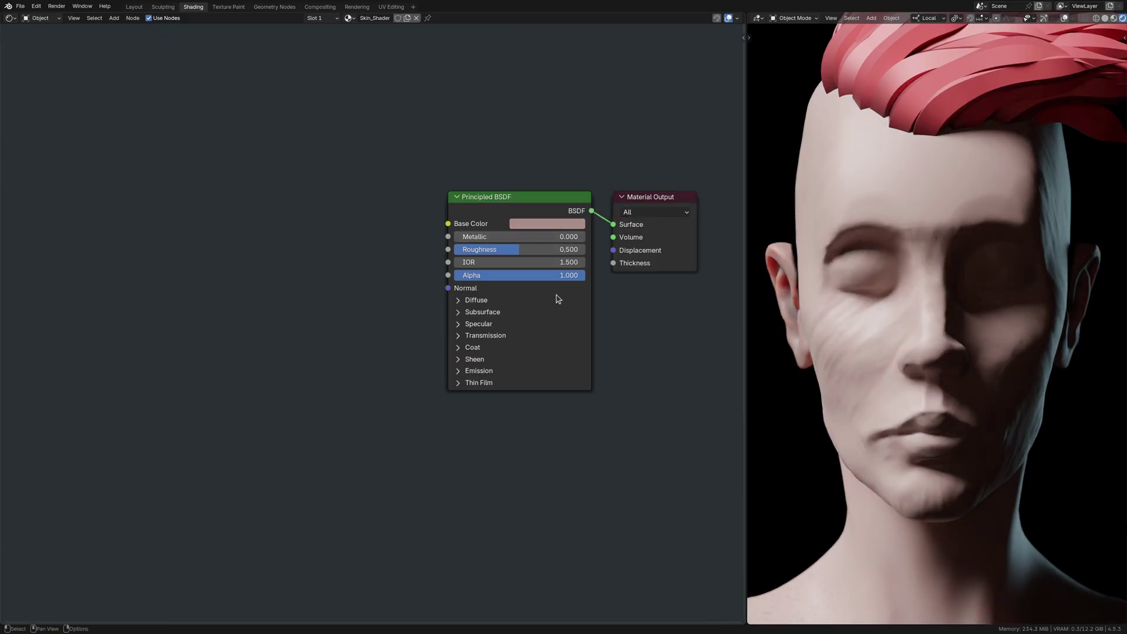
Step: Set subsurface to Random Walk (Skin) with weight 1
{"action": "left_click", "coordinate": [557, 313]}
{"action": "left_click", "coordinate": [557, 328]}
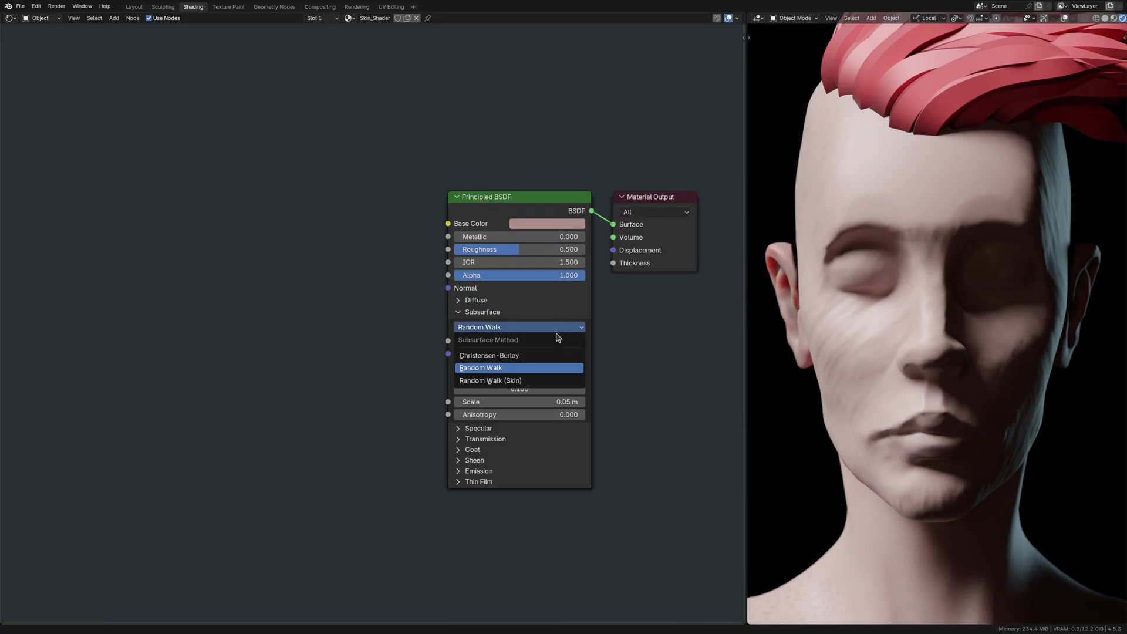
{"action": "left_click", "coordinate": [558, 380]}
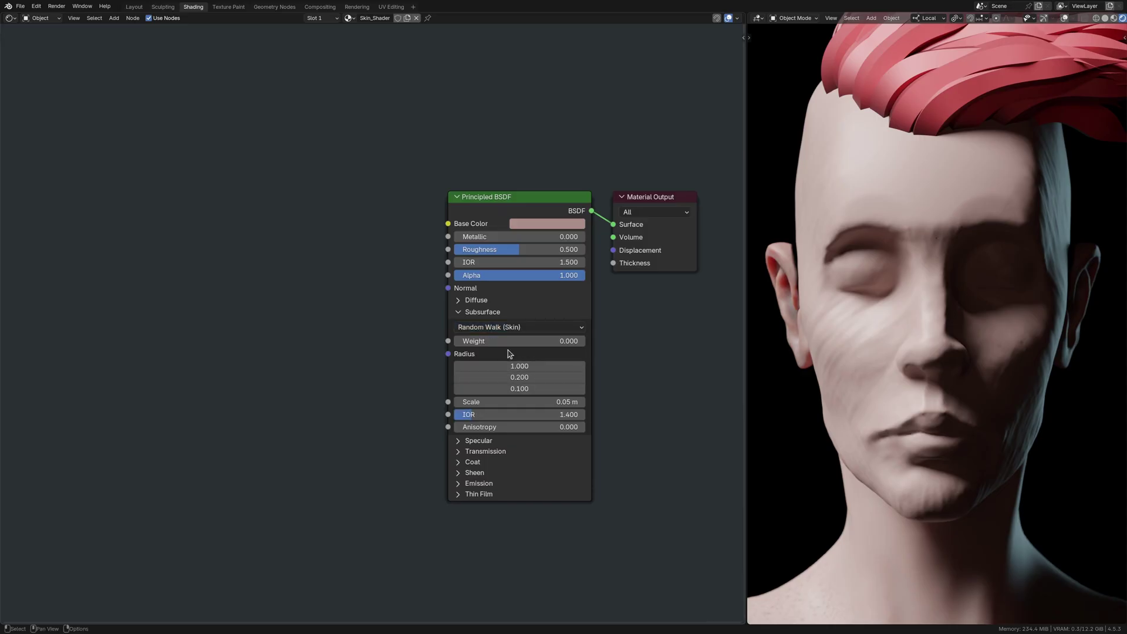
{"action": "left_click_drag", "start_coordinate": [499, 342], "coordinate": [594, 345]}
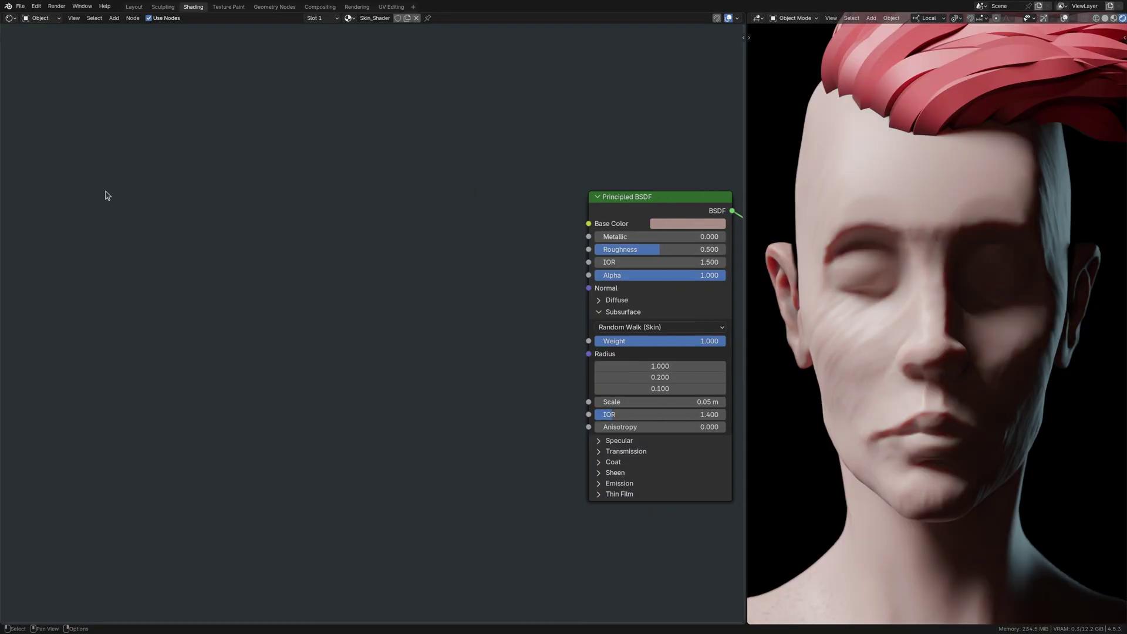
Step: Add a Noise Texture node with Scale 100, Detail 1 and Roughness 1
{"action": "key", "text": "shift+a"}
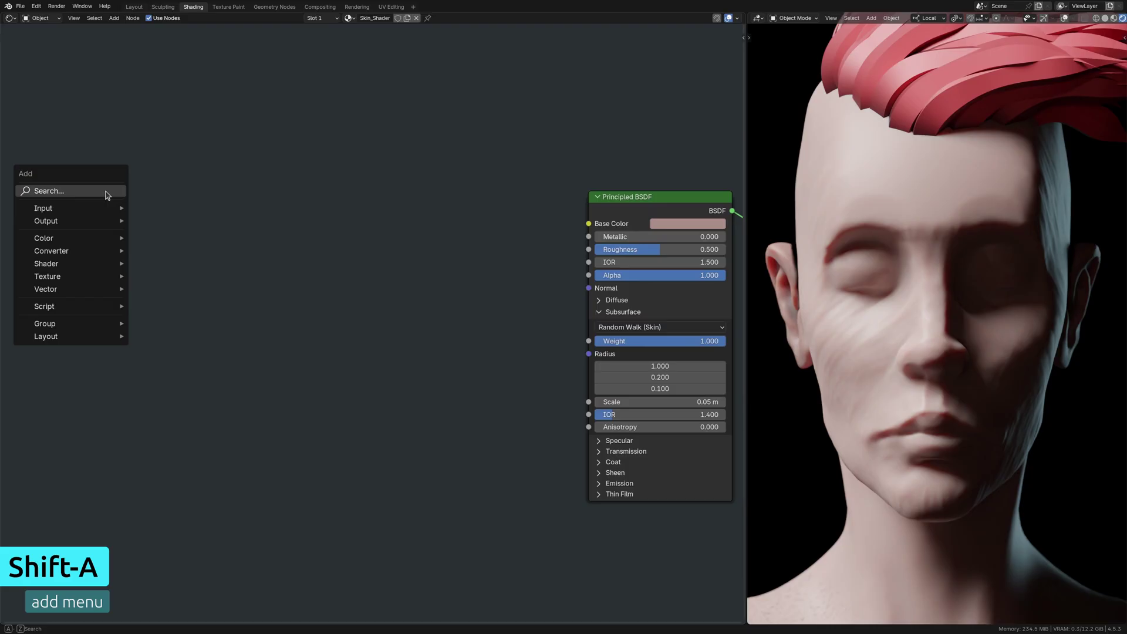
{"action": "type", "text": "Noise Texture"}
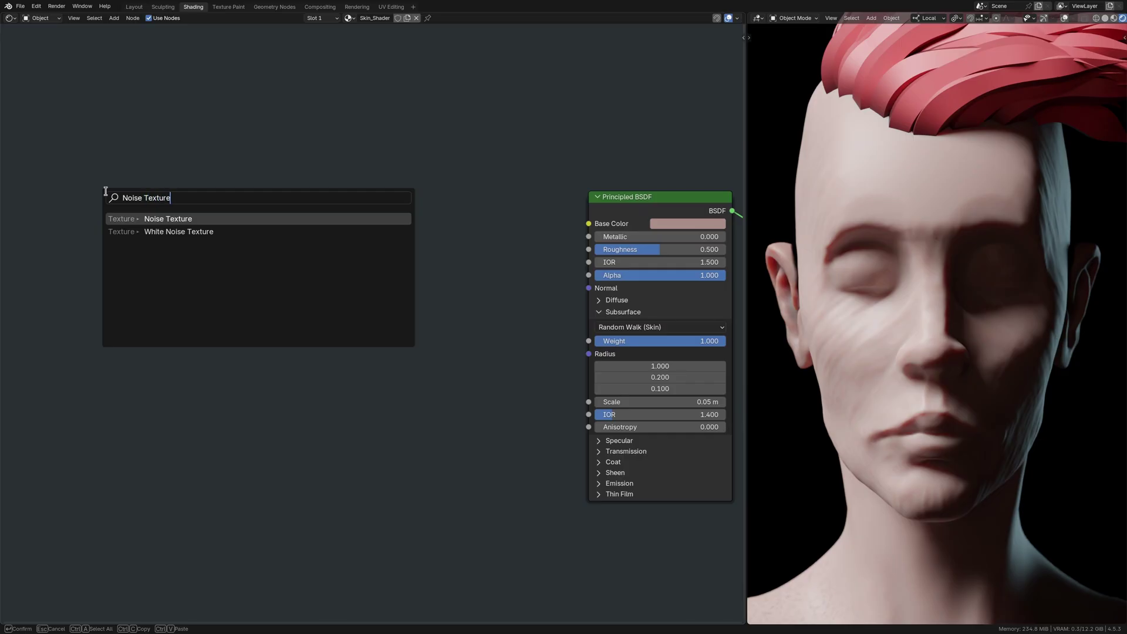
{"action": "key", "text": "Return"}
{"action": "left_click", "coordinate": [106, 191]}
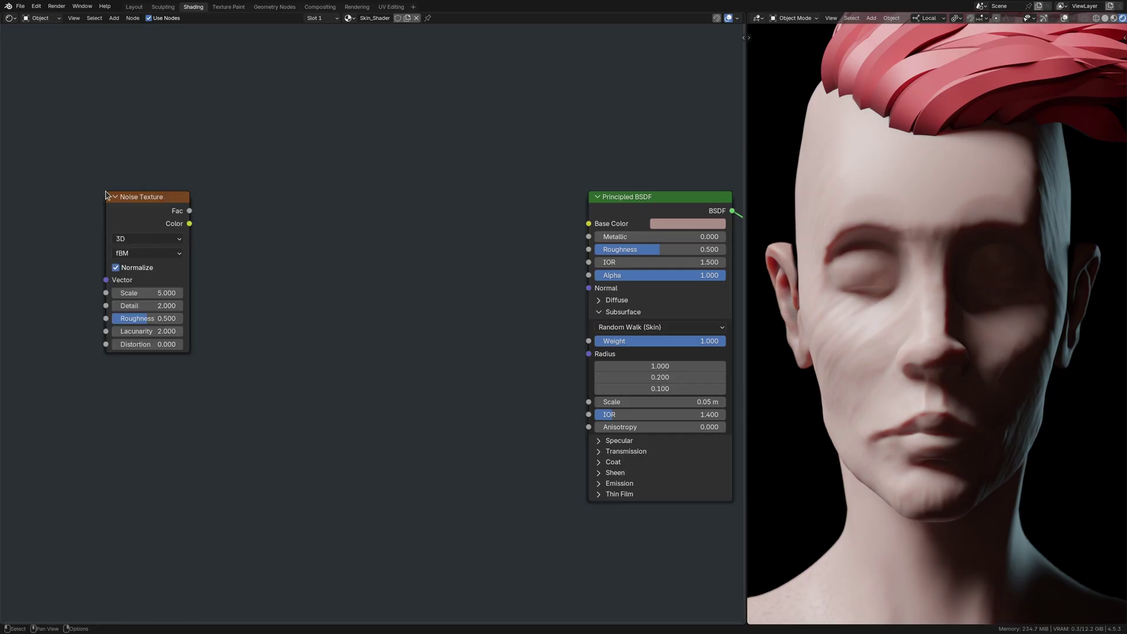
{"action": "left_click", "coordinate": [148, 293]}
{"action": "key", "text": "BackSpace"}
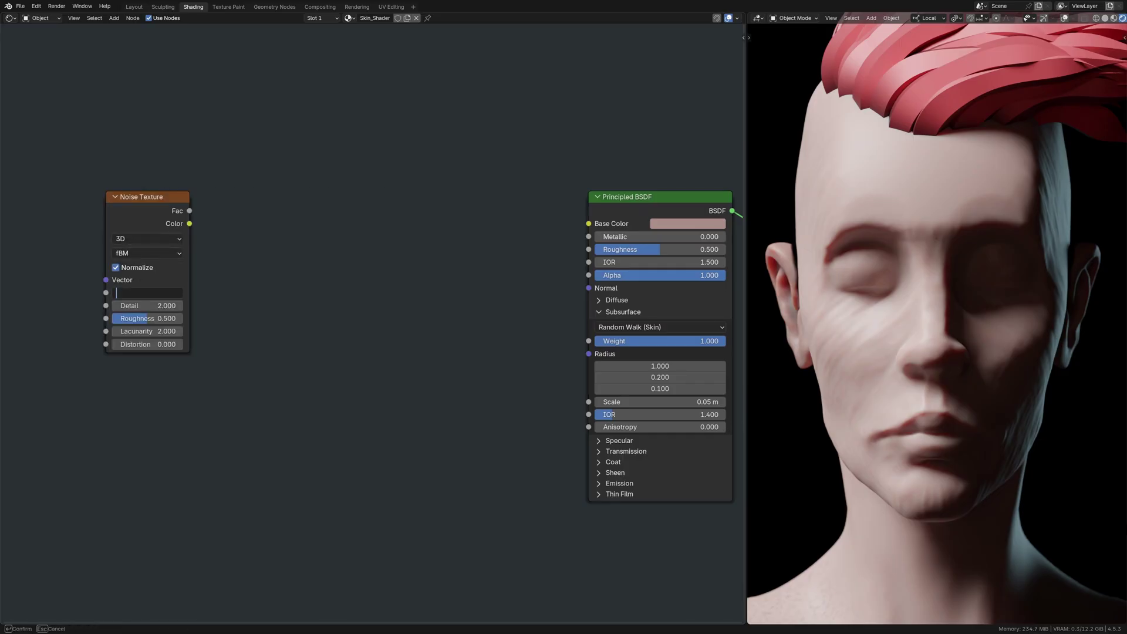
{"action": "type", "text": "100"}
{"action": "key", "text": "Tab"}
{"action": "type", "text": "1"}
{"action": "key", "text": "Tab"}
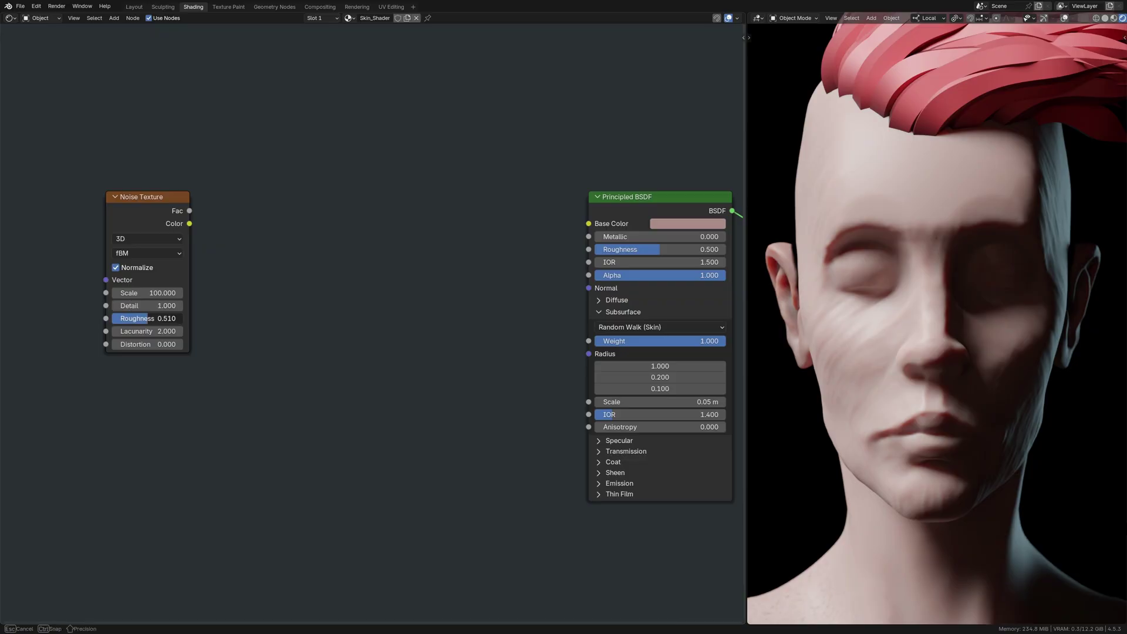
{"action": "type", "text": "1"}
{"action": "key", "text": "Return"}
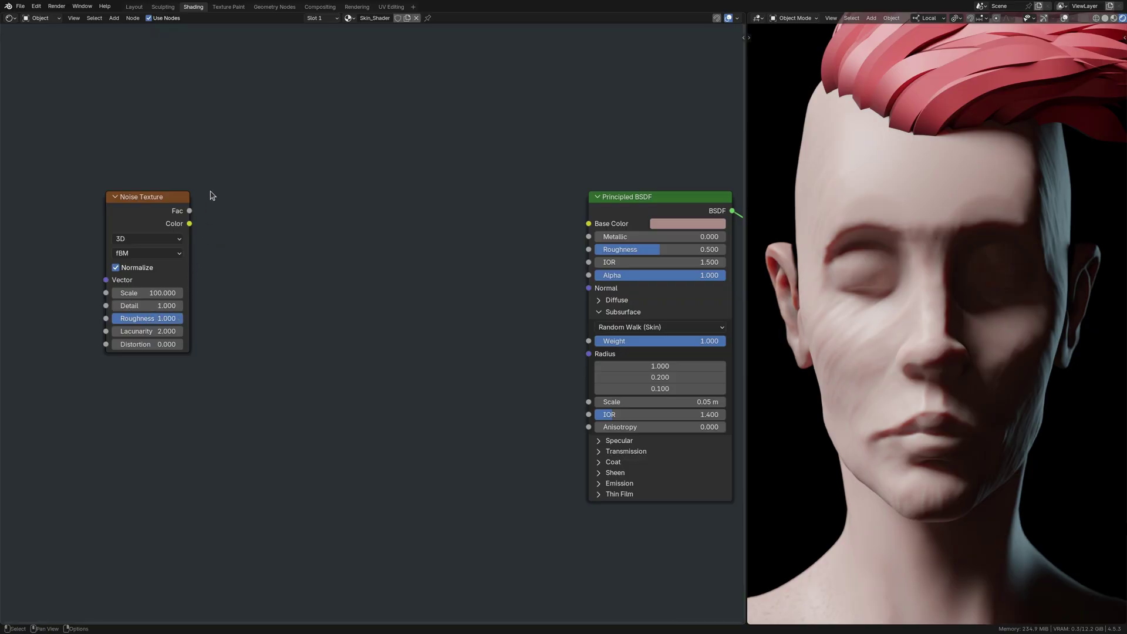
Step: Add a Map Range node with From Min 0.5 and From Max 0.8
{"action": "key", "text": "shift+a"}
{"action": "type", "text": "Map R"}
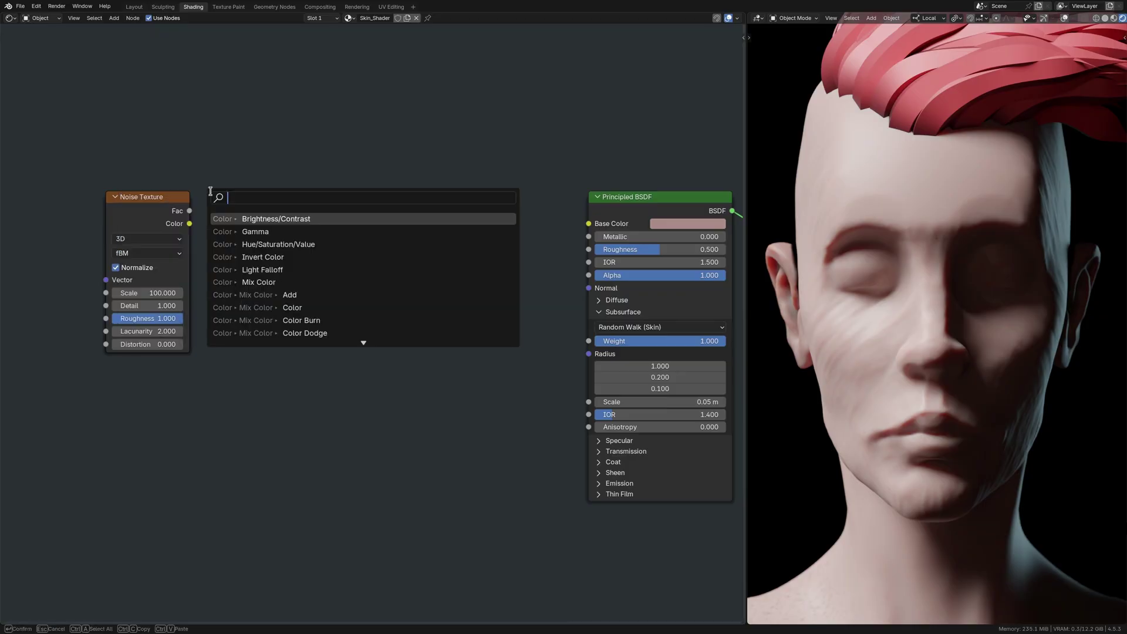
{"action": "type", "text": "ange"}
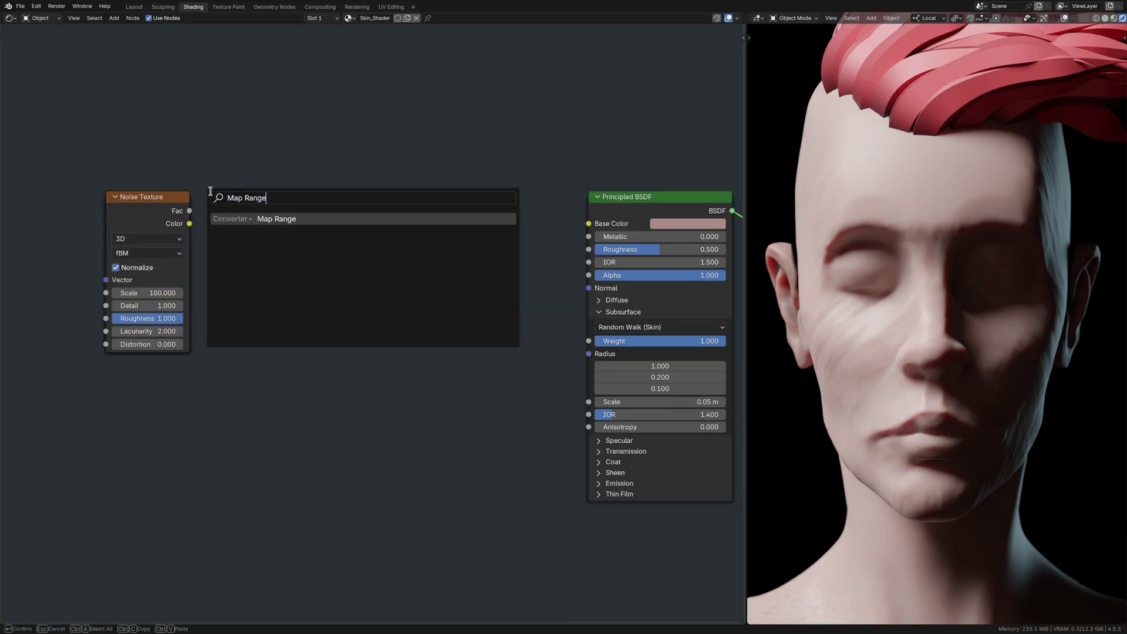
{"action": "key", "text": "Return"}
{"action": "left_click", "coordinate": [210, 191]}
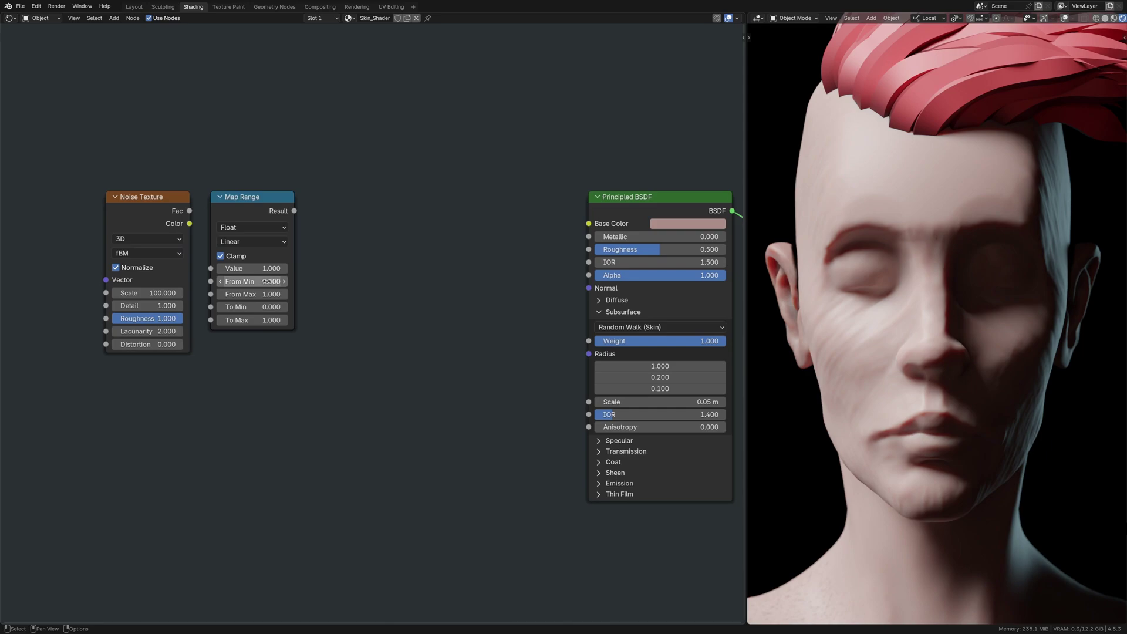
{"action": "left_click", "coordinate": [266, 281]}
{"action": "key", "text": "BackSpace"}
{"action": "type", "text": "0.5"}
{"action": "key", "text": "Tab"}
{"action": "type", "text": "0"}
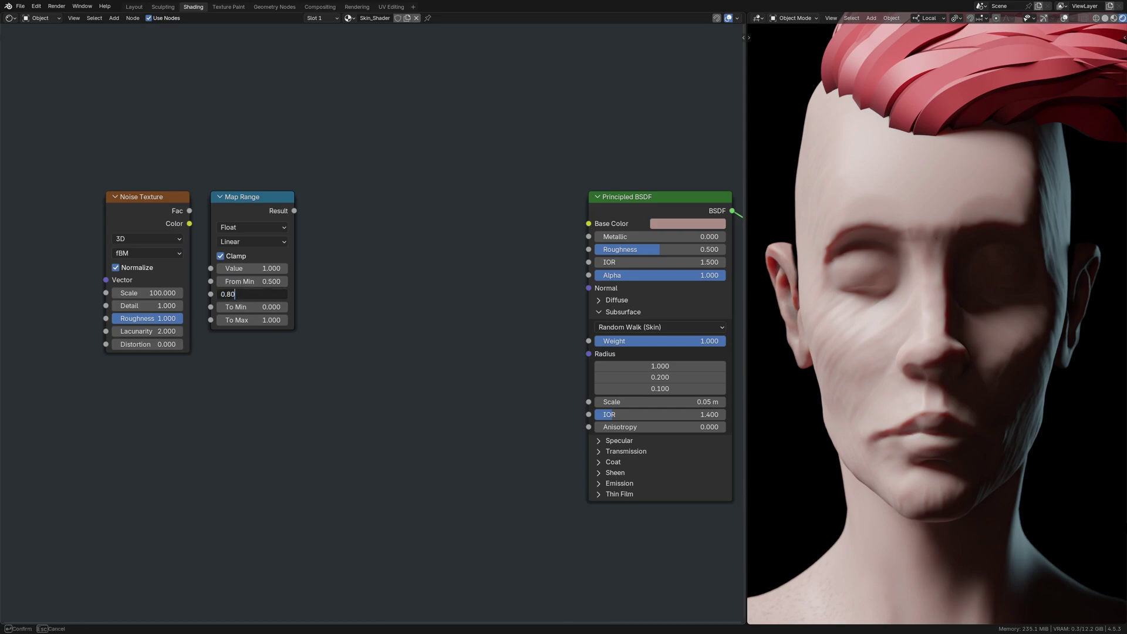
{"action": "type", "text": ".80"}
{"action": "key", "text": "Return"}
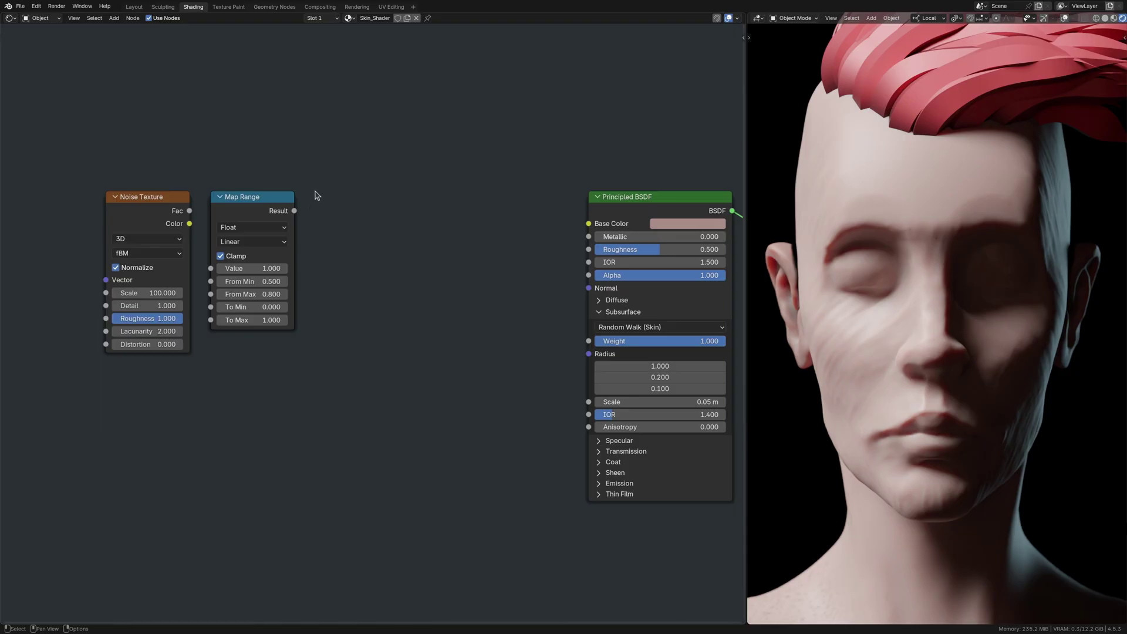
Step: Add a Mix colour node and copy the skin base colour into its A input
{"action": "key", "text": "shift+a"}
{"action": "type", "text": "Mix Color"}
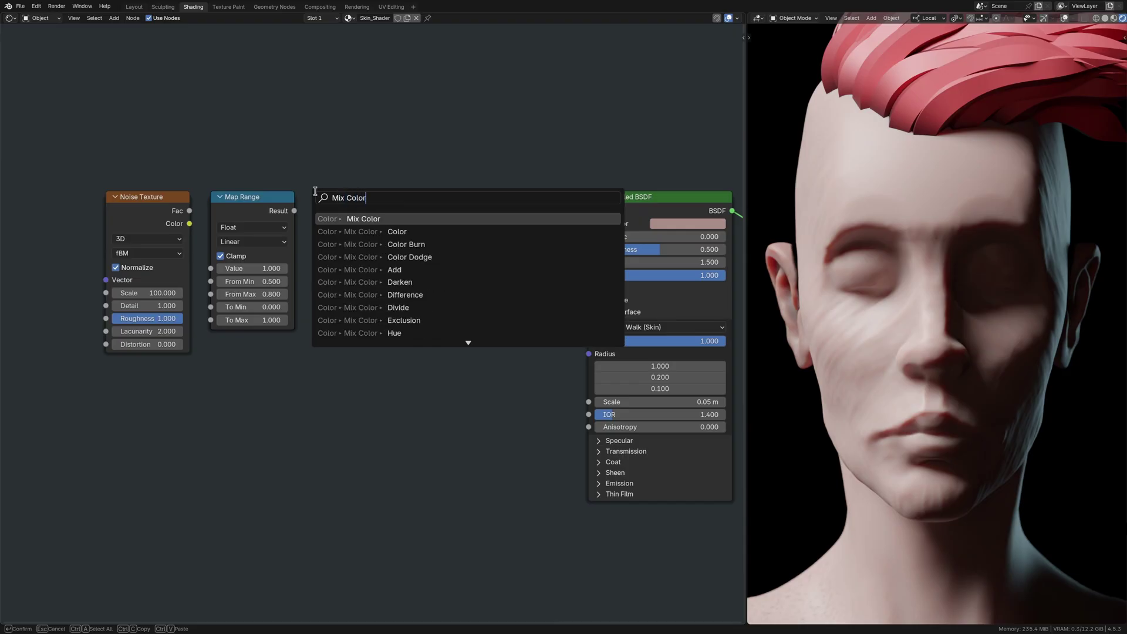
{"action": "key", "text": "Return"}
{"action": "left_click", "coordinate": [315, 191]}
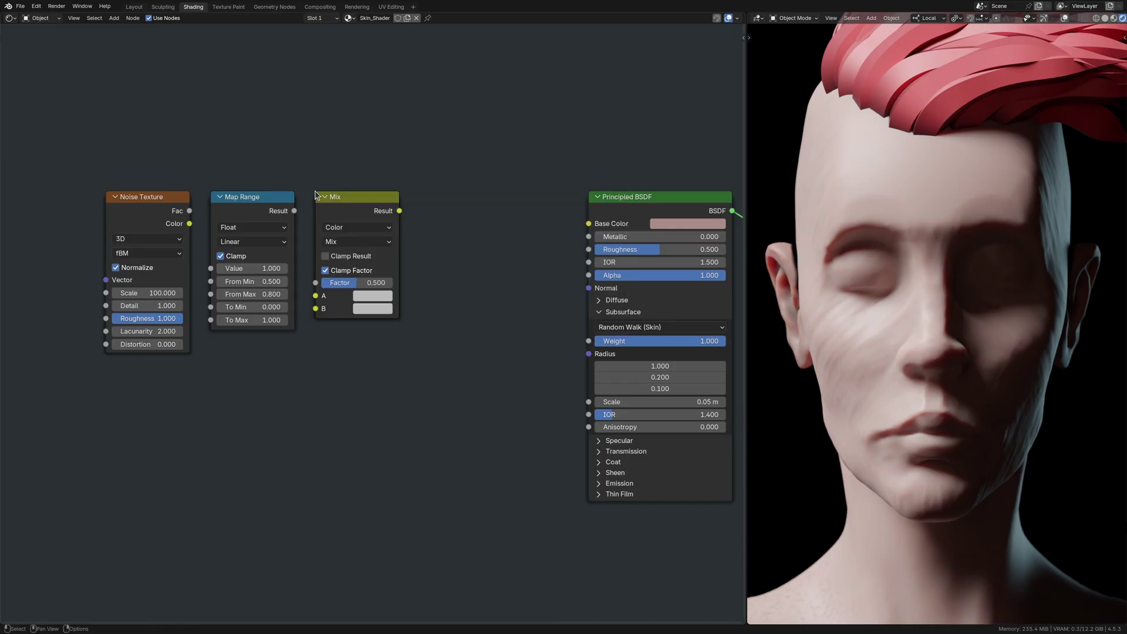
{"action": "left_click_drag", "start_coordinate": [698, 228], "coordinate": [379, 300]}
Step: Set the Mix node's B colour to a darker pink, HSV 0.03 / 0.4 / 0.2
{"action": "left_click", "coordinate": [380, 309]}
{"action": "left_click", "coordinate": [411, 240]}
{"action": "key", "text": "BackSpace"}
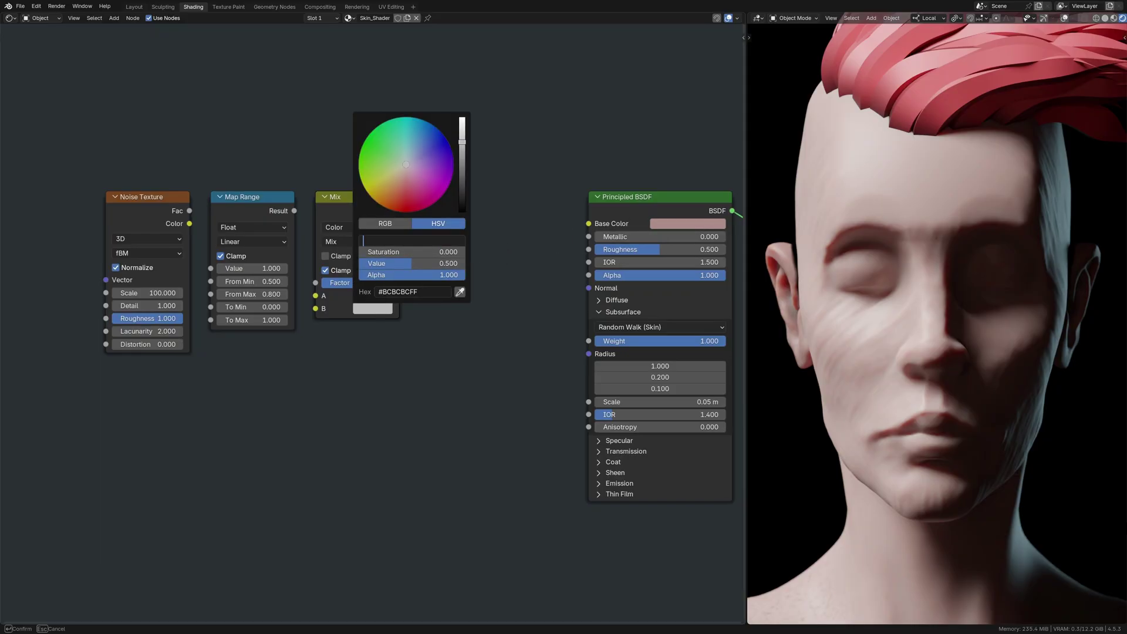
{"action": "type", "text": "0.03"}
{"action": "key", "text": "Tab"}
{"action": "type", "text": "0.4"}
{"action": "key", "text": "Tab"}
{"action": "type", "text": "0"}
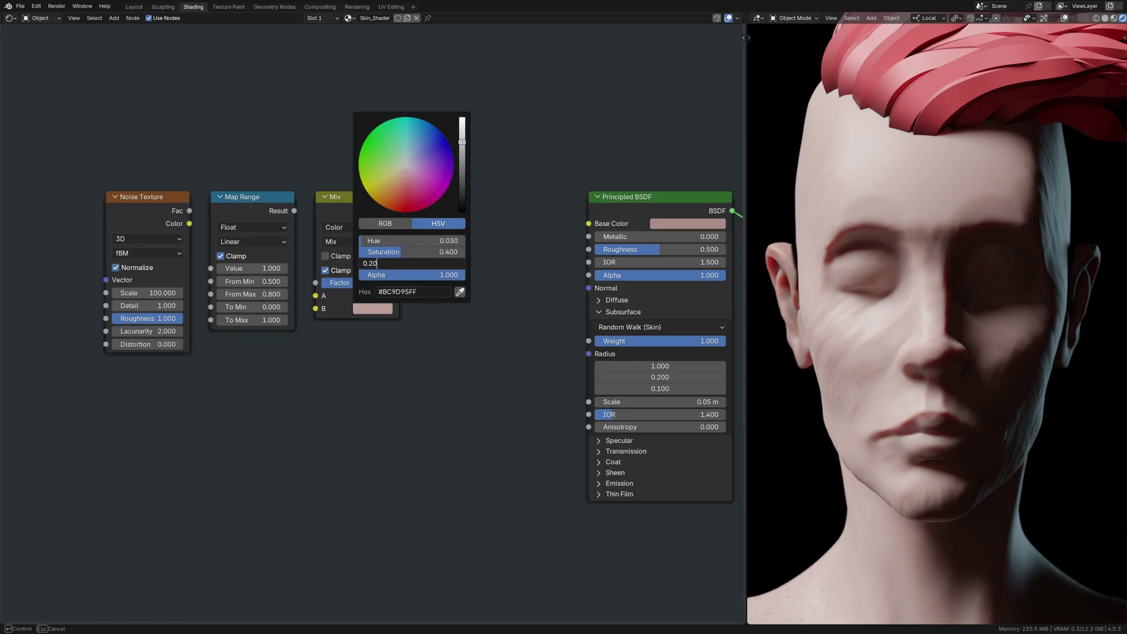
{"action": "type", "text": ".20"}
{"action": "key", "text": "Return"}
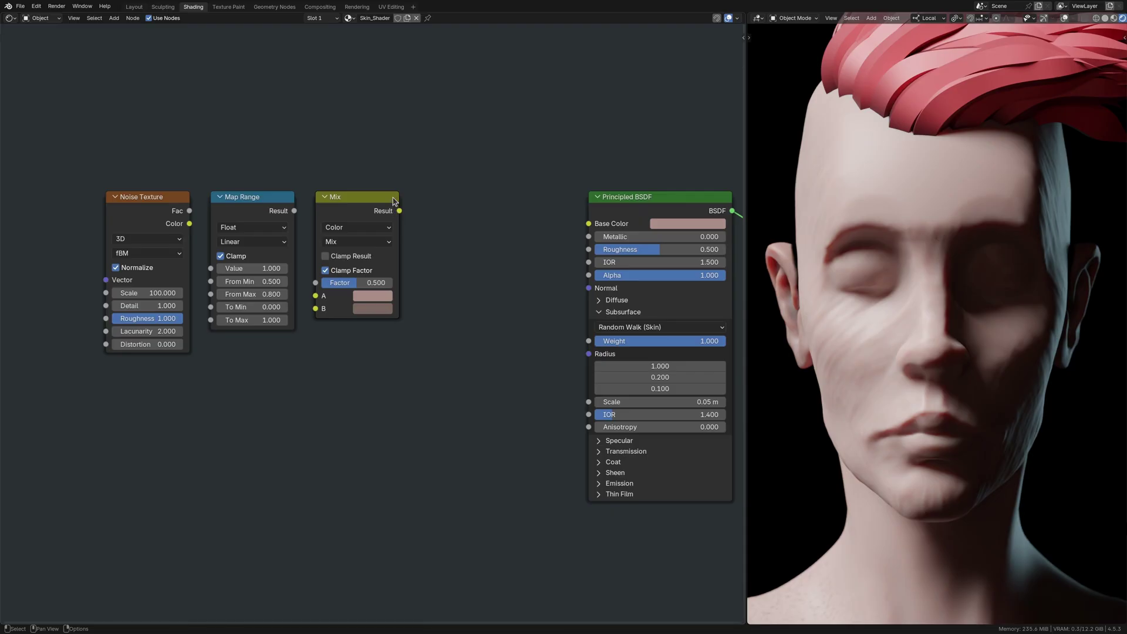
Step: Line up the nodes and link Noise Fac to Map Range Value and Result to Mix Factor
{"action": "left_click_drag", "start_coordinate": [392, 198], "coordinate": [561, 198]}
{"action": "left_click_drag", "start_coordinate": [289, 198], "coordinate": [460, 198]}
{"action": "mouse_move", "coordinate": [185, 198]}
{"action": "left_mouse_down"}
{"action": "mouse_move", "coordinate": [320, 198]}
{"action": "mouse_move", "coordinate": [188, 200]}
{"action": "mouse_move", "coordinate": [214, 268]}
{"action": "left_mouse_up"}
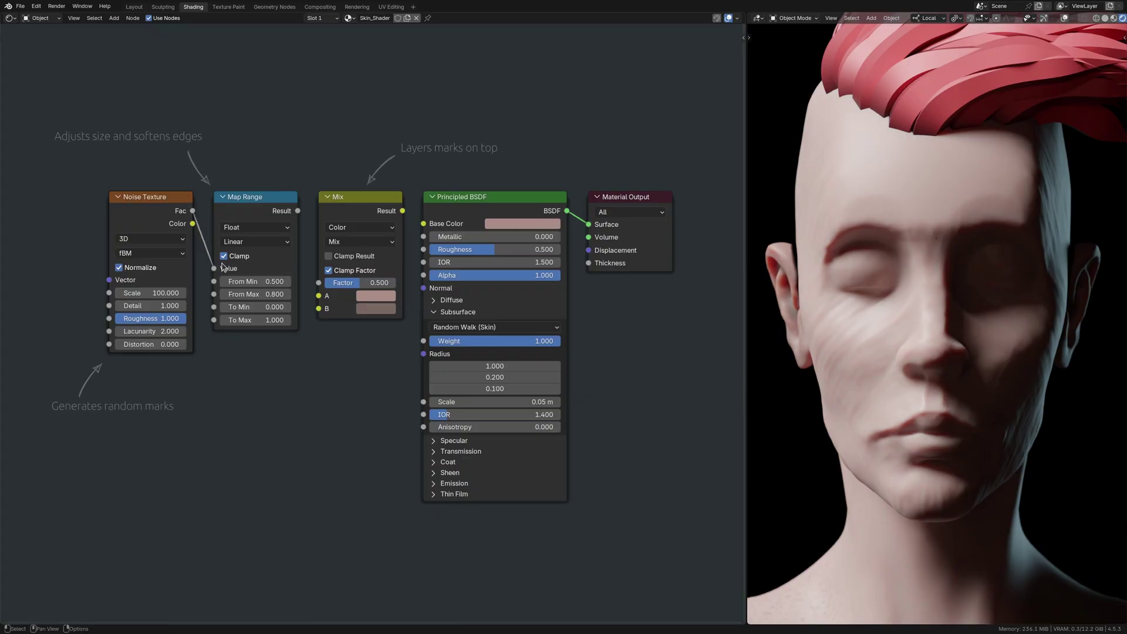
{"action": "left_click_drag", "start_coordinate": [298, 211], "coordinate": [319, 283]}
{"action": "left_click_drag", "start_coordinate": [403, 211], "coordinate": [423, 224]}
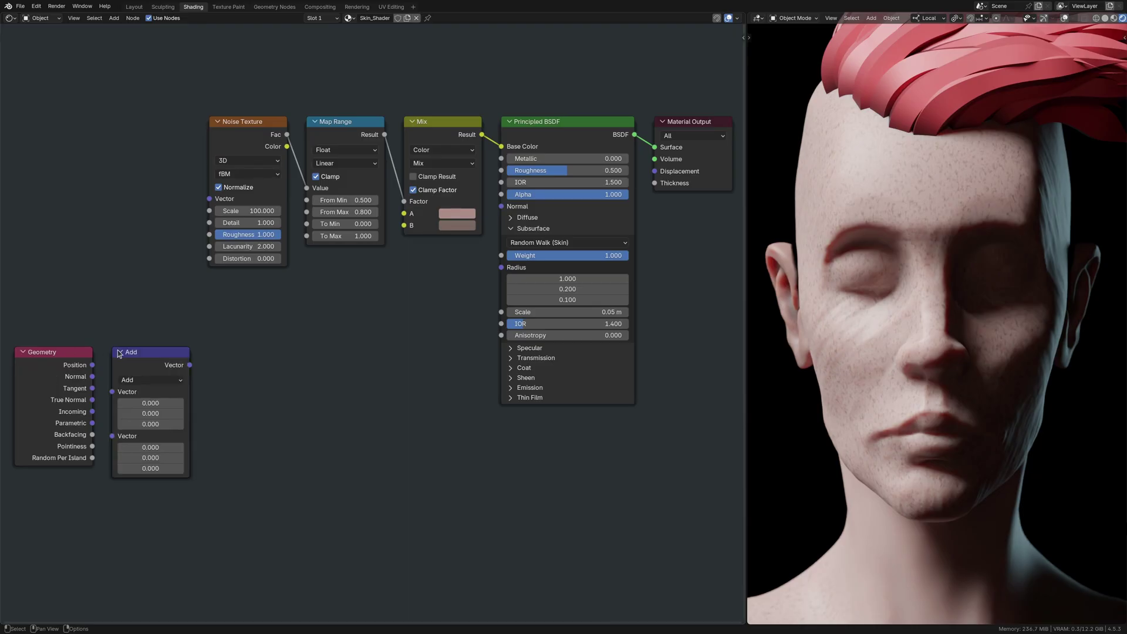
Step: Turn the math node into Dot Product with second vector (0, 0, 1)
{"action": "left_click", "coordinate": [171, 381]}
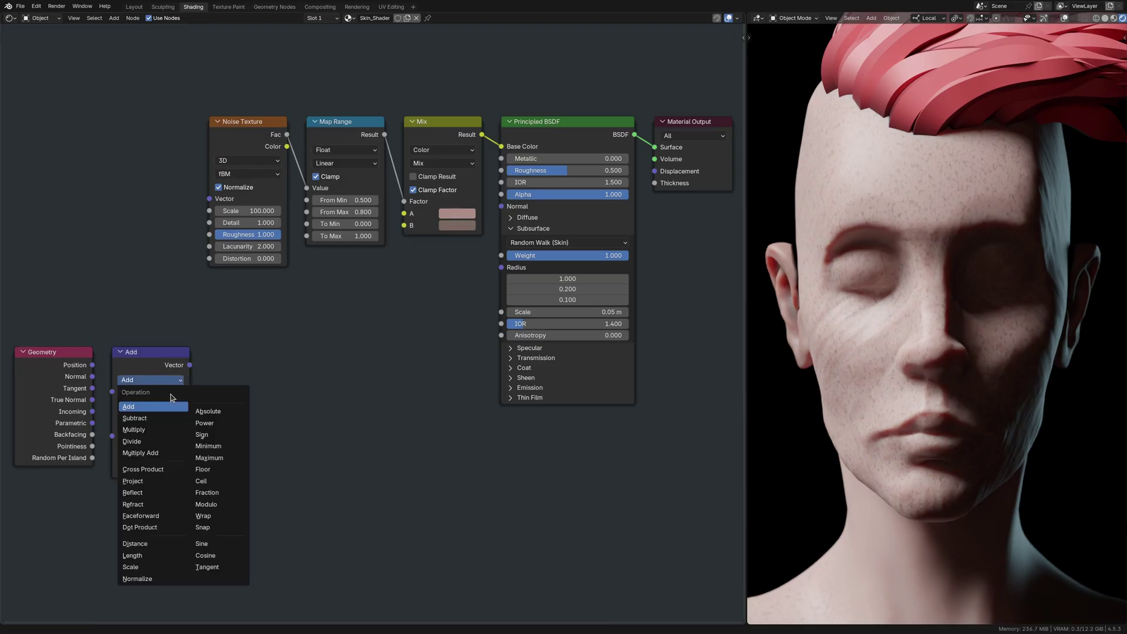
{"action": "left_click", "coordinate": [170, 528]}
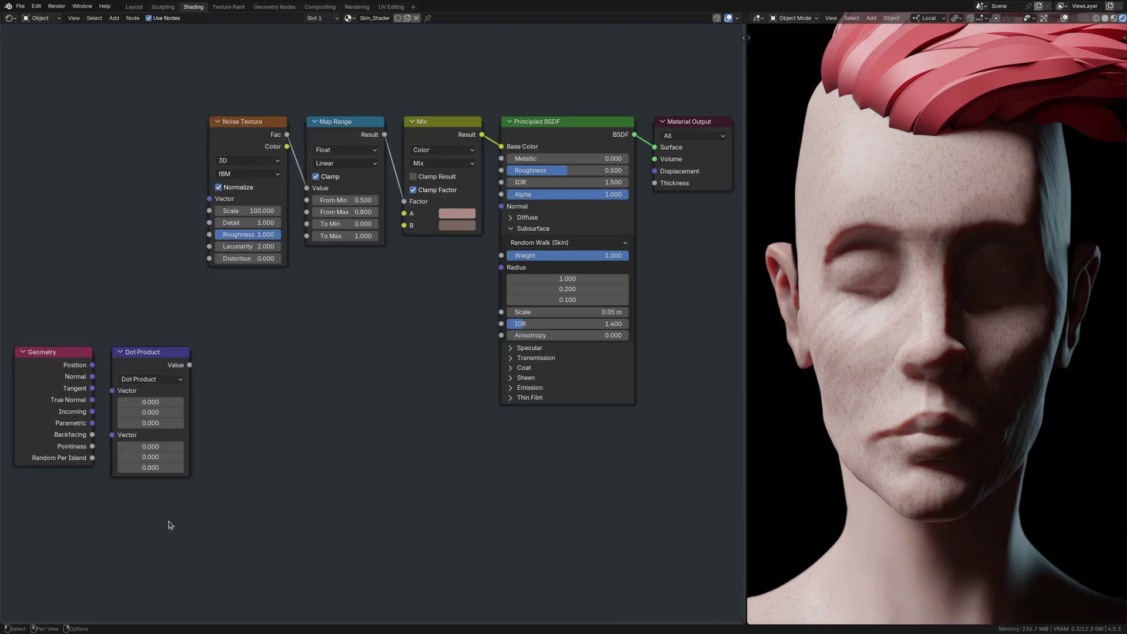
{"action": "left_click", "coordinate": [150, 467]}
{"action": "type", "text": "1.00"}
{"action": "key", "text": "Return"}
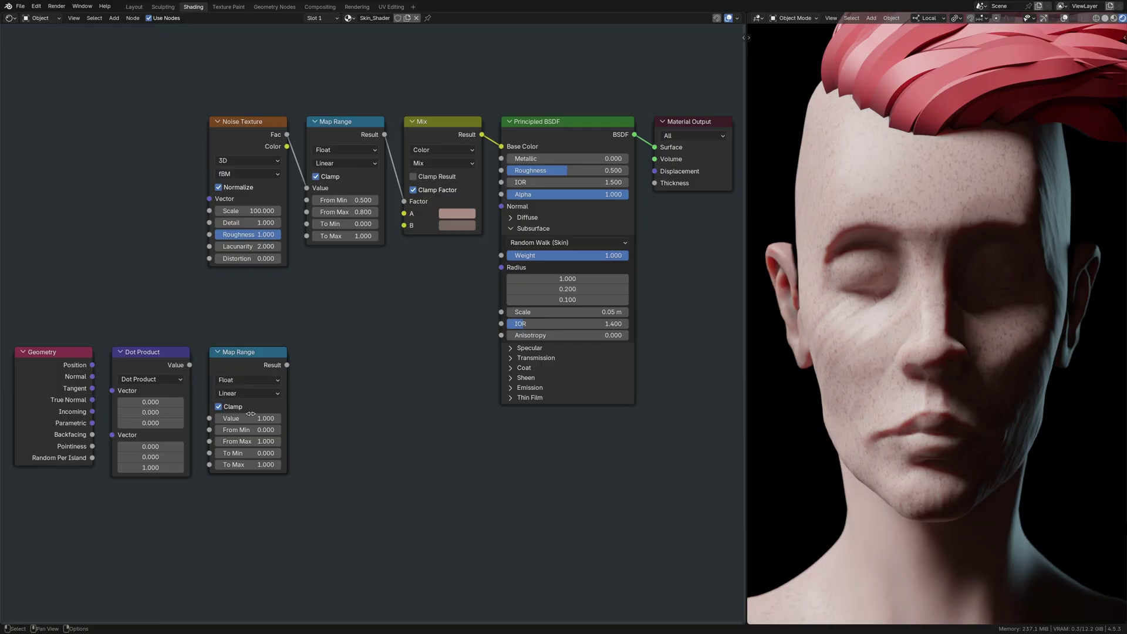
Step: Set the new Map Range to From Min -0.2 and From Max 0.5
{"action": "left_click", "coordinate": [241, 430]}
{"action": "key", "text": "BackSpace"}
{"action": "type", "text": "-0.2"}
{"action": "key", "text": "Tab"}
{"action": "type", "text": "0"}
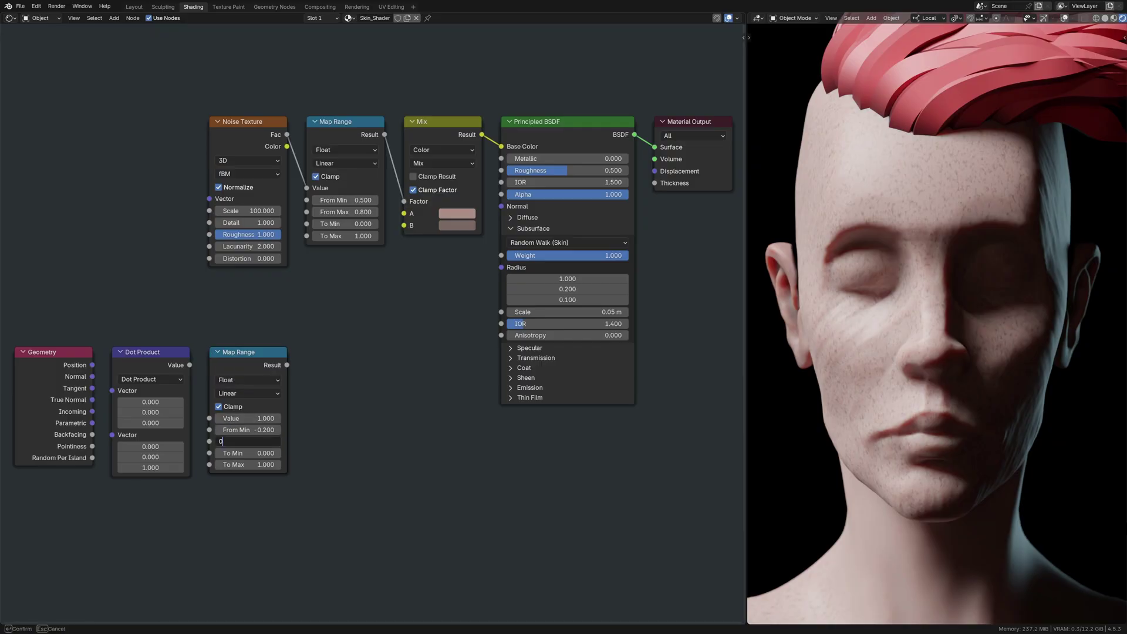
{"action": "key", "text": "Return"}
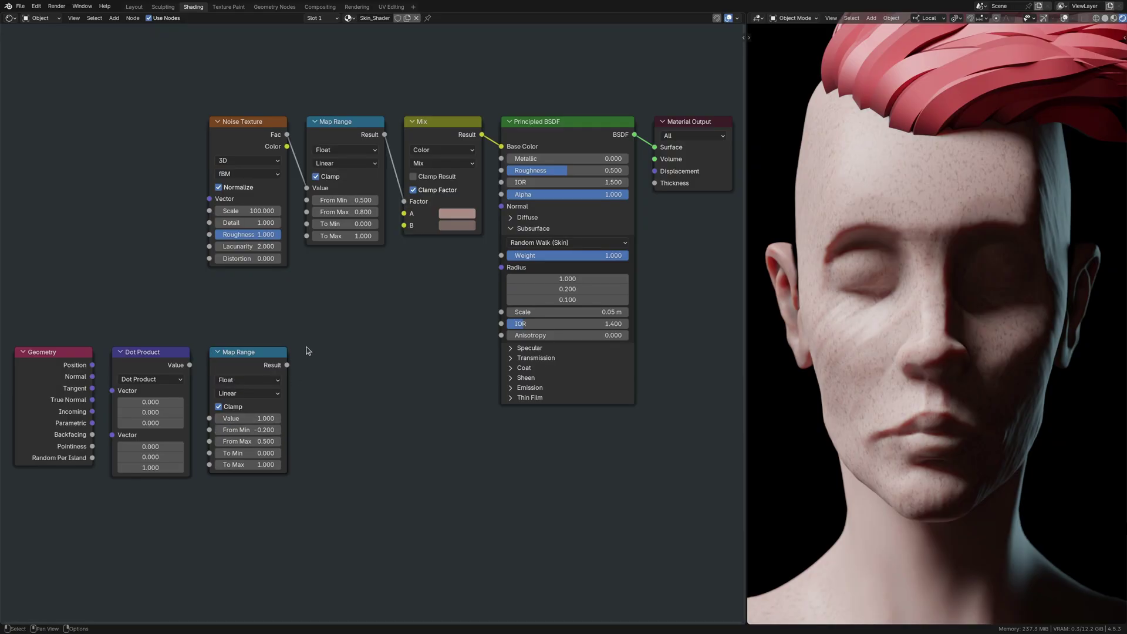
Step: Add another Math node set to Multiply
{"action": "key", "text": "ctrl+v"}
{"action": "left_click", "coordinate": [365, 380]}
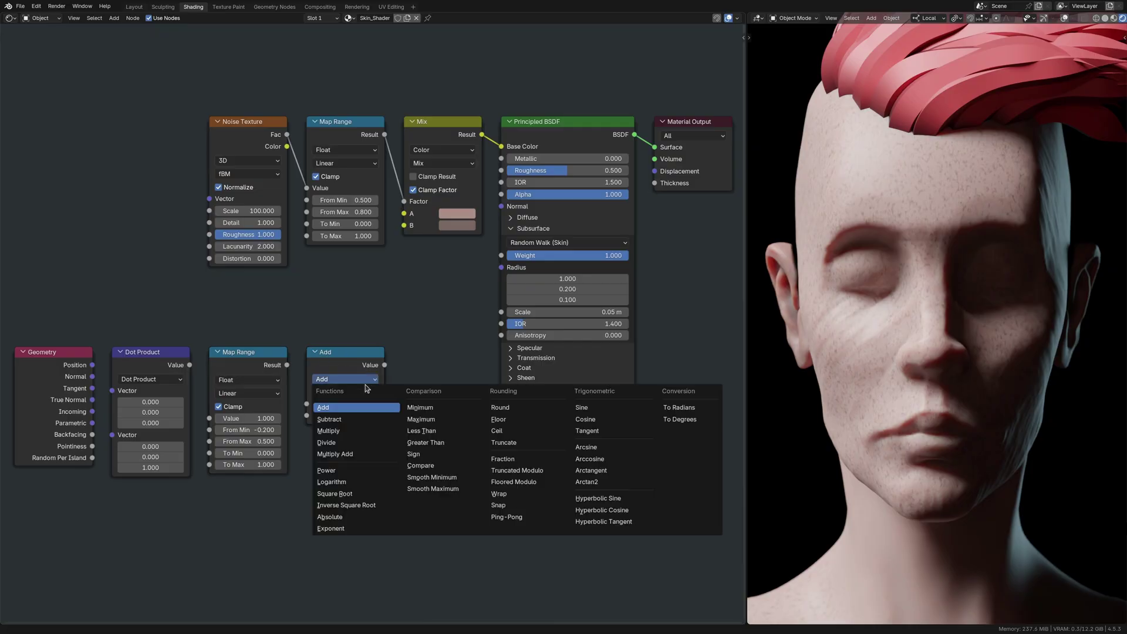
{"action": "left_click", "coordinate": [366, 433]}
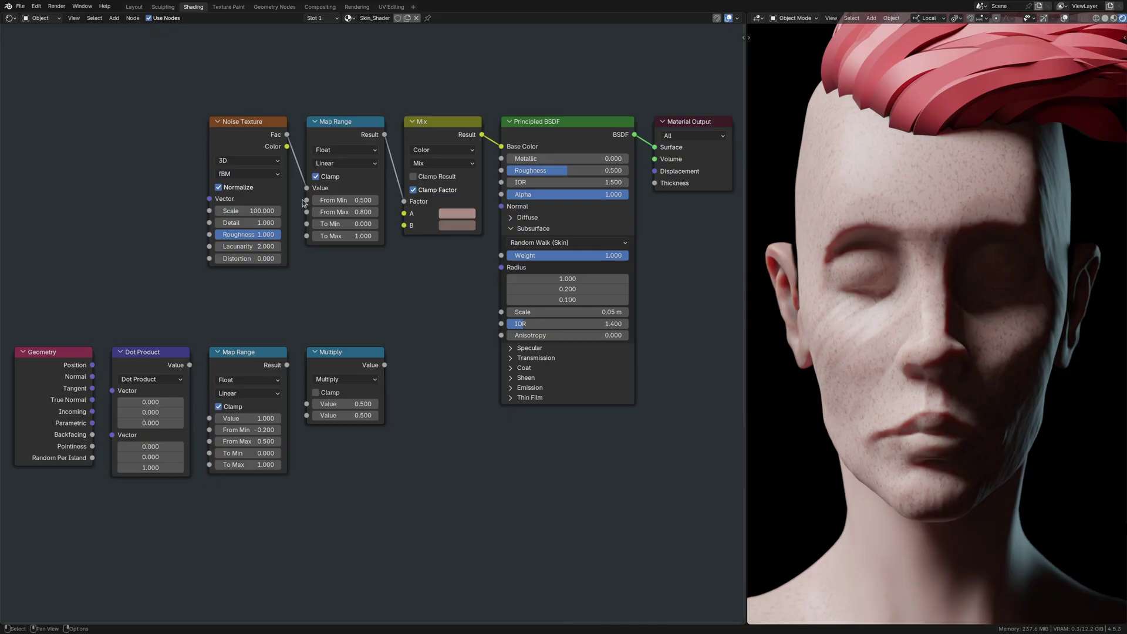
Step: Place Multiply between freckle Map Range and Mix, feeding Normal→Dot Product→Map Range into its second Value
{"action": "left_click_drag", "start_coordinate": [282, 124], "coordinate": [184, 122]}
{"action": "left_click_drag", "start_coordinate": [376, 121], "coordinate": [279, 121]}
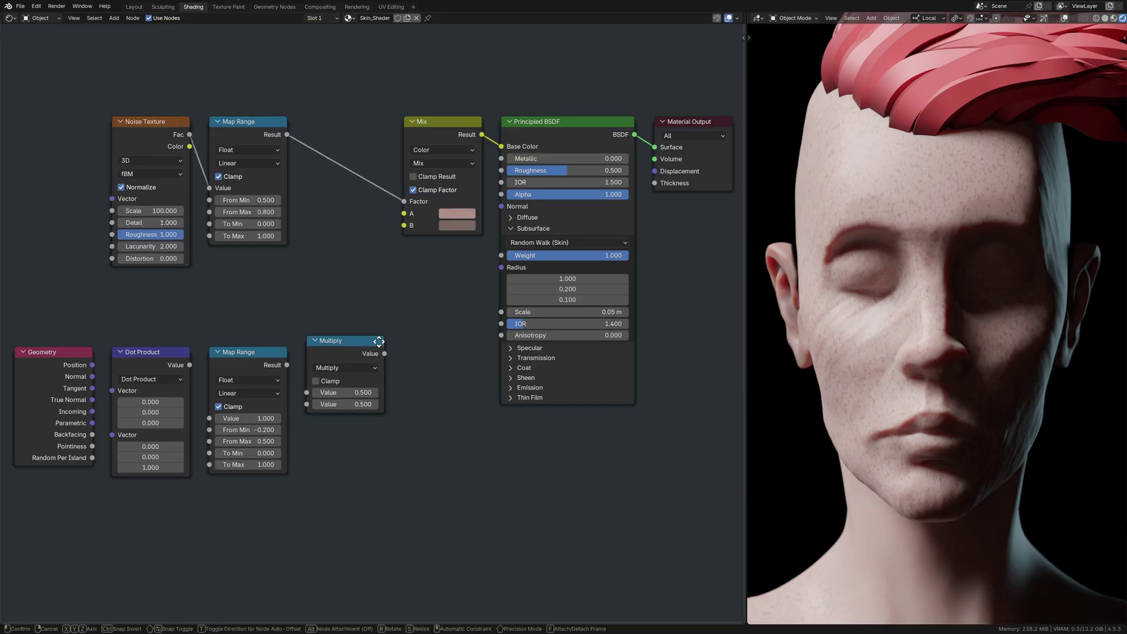
{"action": "left_click_drag", "start_coordinate": [376, 353], "coordinate": [376, 122]}
{"action": "left_click_drag", "start_coordinate": [282, 348], "coordinate": [282, 287]}
{"action": "left_click_drag", "start_coordinate": [150, 352], "coordinate": [150, 291]}
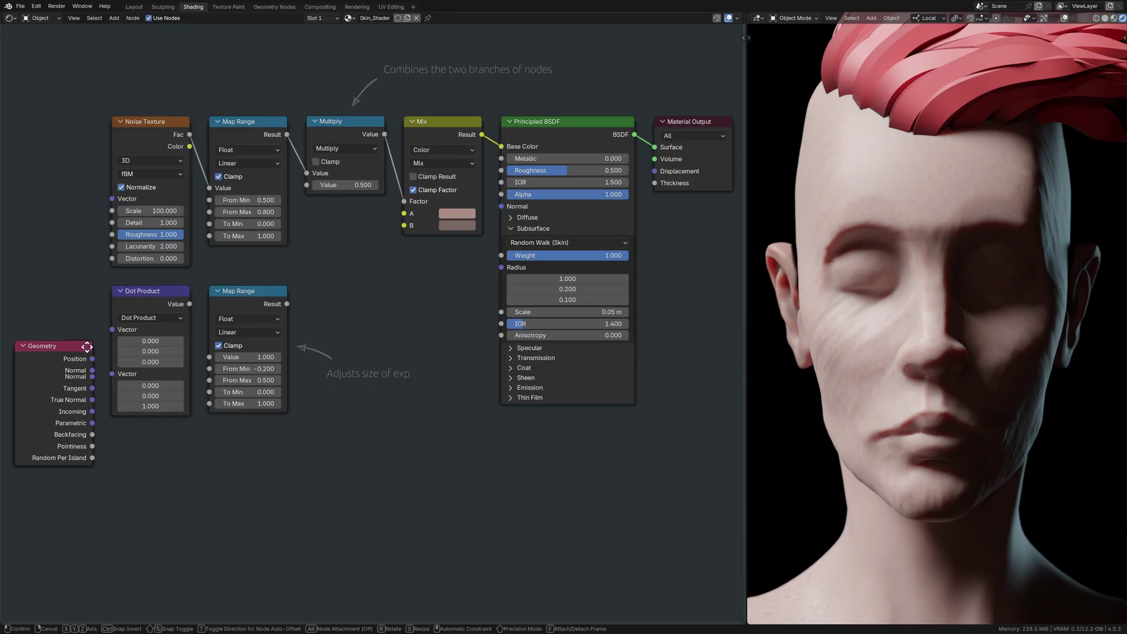
{"action": "mouse_move", "coordinate": [82, 352]}
{"action": "left_mouse_down"}
{"action": "mouse_move", "coordinate": [82, 291]}
{"action": "mouse_move", "coordinate": [112, 329]}
{"action": "left_mouse_up"}
{"action": "left_click_drag", "start_coordinate": [190, 304], "coordinate": [209, 357]}
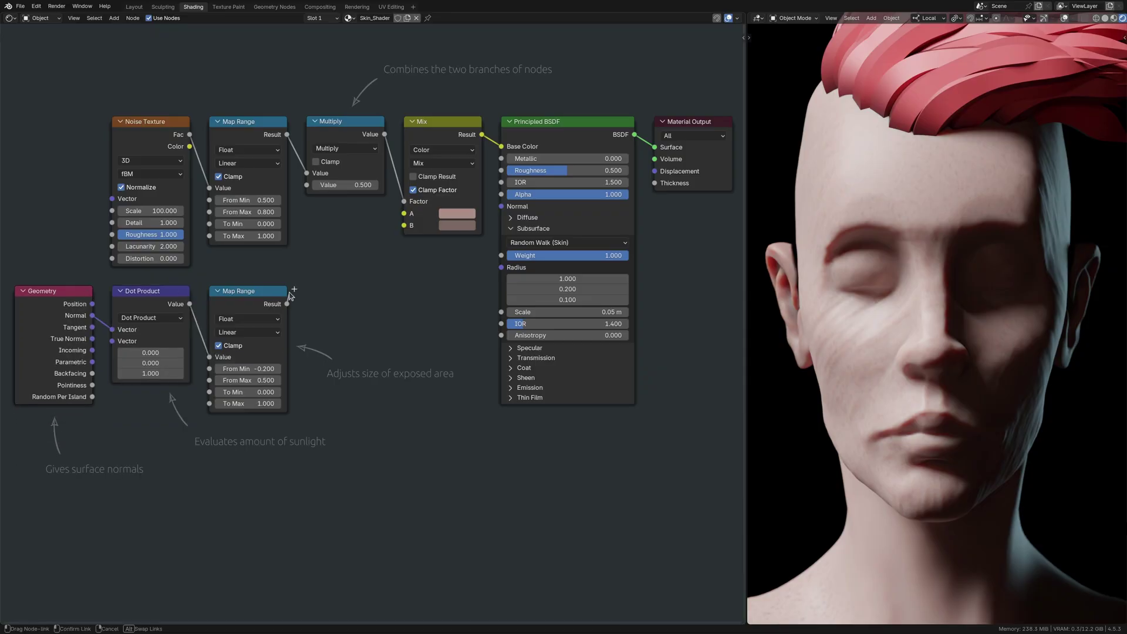
{"action": "left_click_drag", "start_coordinate": [287, 304], "coordinate": [306, 185]}
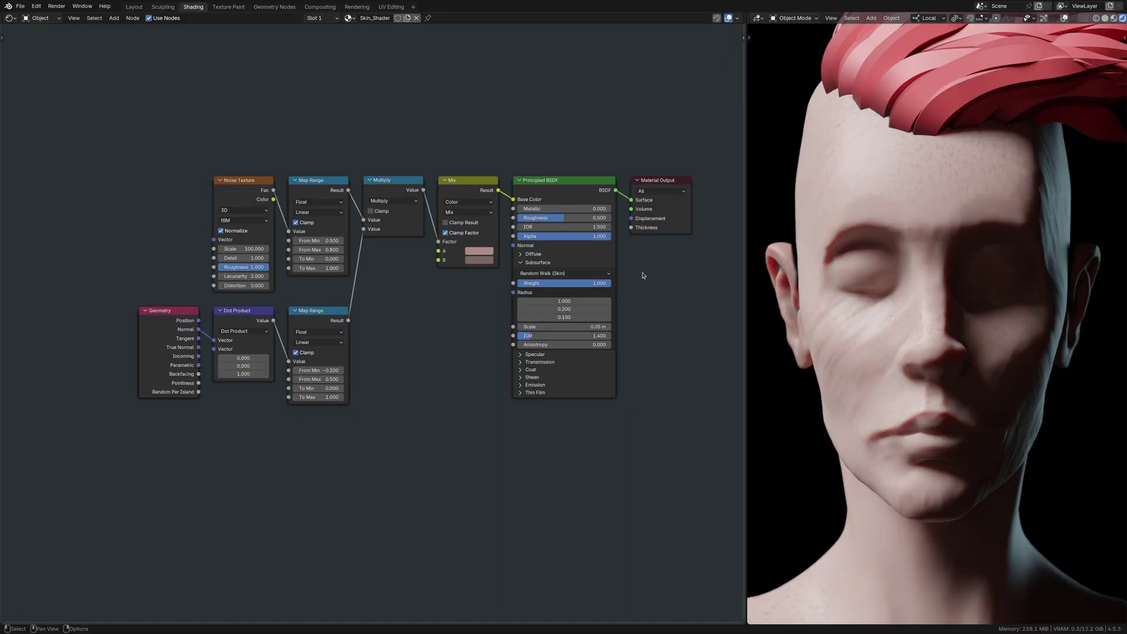
Step: Add an Attribute node and a Map Range node with From Min 0.5
{"action": "scroll", "coordinate": [382, 120], "scroll_direction": "up", "scroll_amount": 2}
{"action": "key", "text": "ctrl+v"}
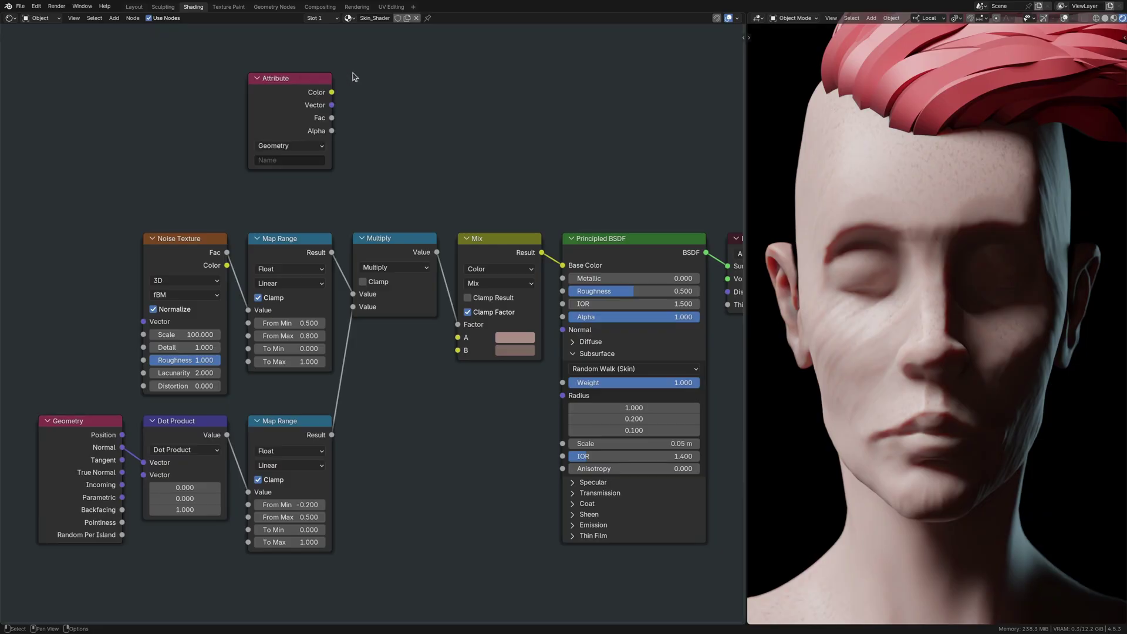
{"action": "key", "text": "ctrl+v"}
{"action": "double_click", "coordinate": [409, 163]}
{"action": "type", "text": "0"}
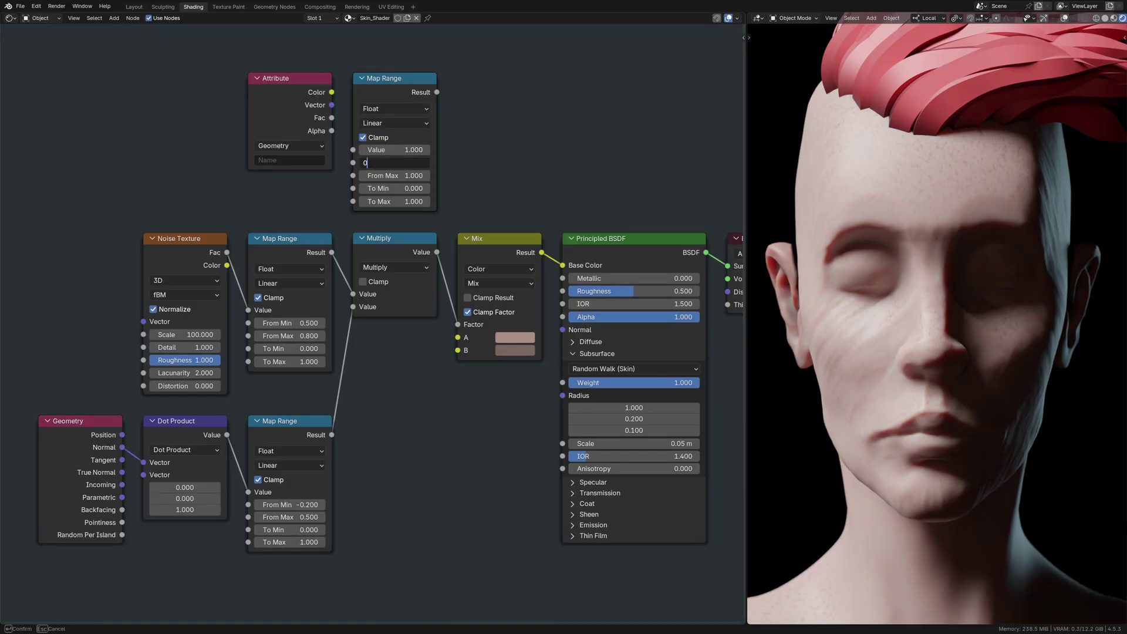
{"action": "key", "text": "Return"}
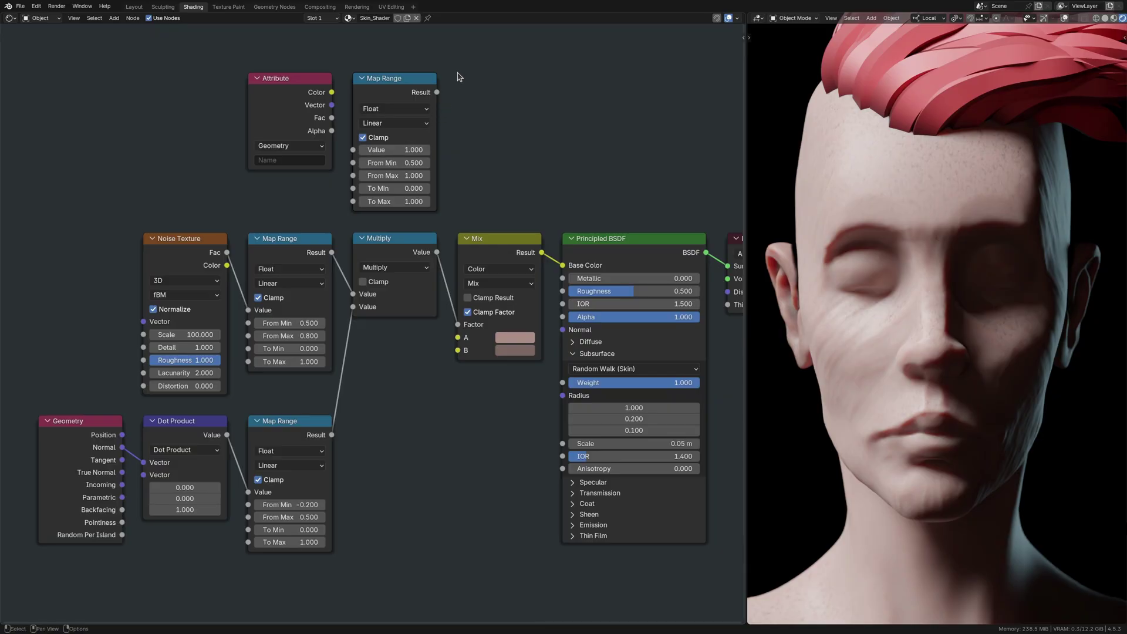
Step: Add a new Mix node and give its lip colour a red tint with saturation 0.8
{"action": "key", "text": "ctrl+v"}
{"action": "scroll", "coordinate": [487, 127], "scroll_direction": "down", "scroll_amount": 2}
{"action": "left_click", "coordinate": [479, 136]}
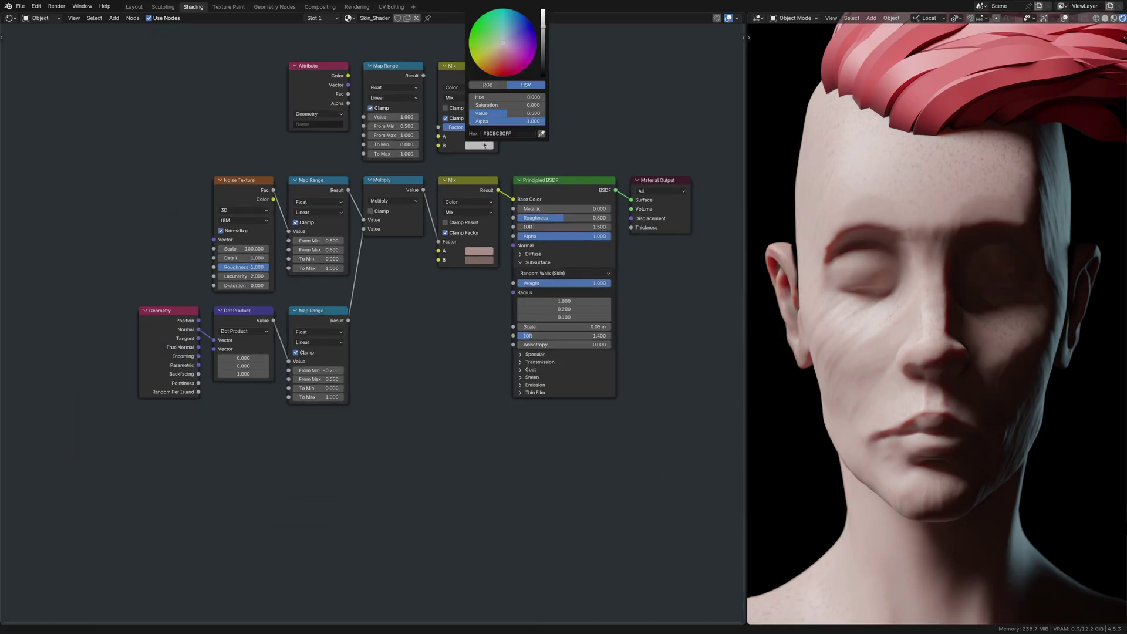
{"action": "double_click", "coordinate": [488, 106]}
{"action": "type", "text": "0.8"}
{"action": "key", "text": "Tab"}
{"action": "type", "text": "0"}
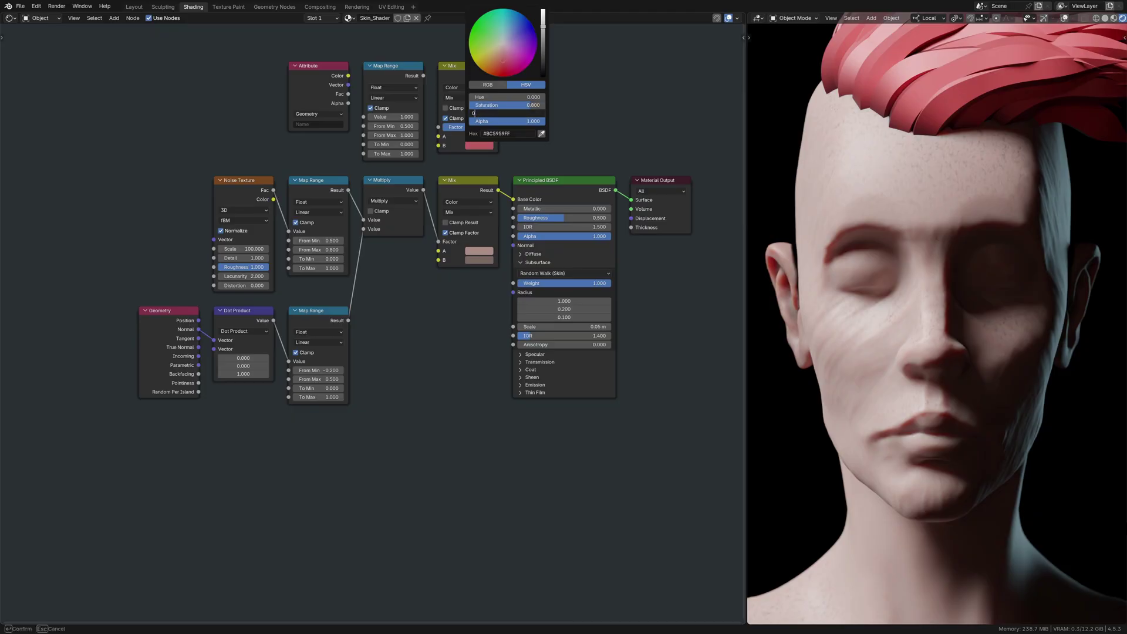
{"action": "key", "text": "Return"}
Step: Shift the skin and sunlight-mask node branches left and down to make room for the lip branch
{"action": "left_click_drag", "start_coordinate": [169, 311], "coordinate": [98, 311]}
{"action": "left_click_drag", "start_coordinate": [244, 311], "coordinate": [168, 311]}
{"action": "left_click_drag", "start_coordinate": [317, 310], "coordinate": [242, 311]}
{"action": "left_click_drag", "start_coordinate": [269, 180], "coordinate": [194, 180]}
{"action": "left_click_drag", "start_coordinate": [344, 180], "coordinate": [269, 180]}
{"action": "left_click_drag", "start_coordinate": [420, 180], "coordinate": [349, 180]}
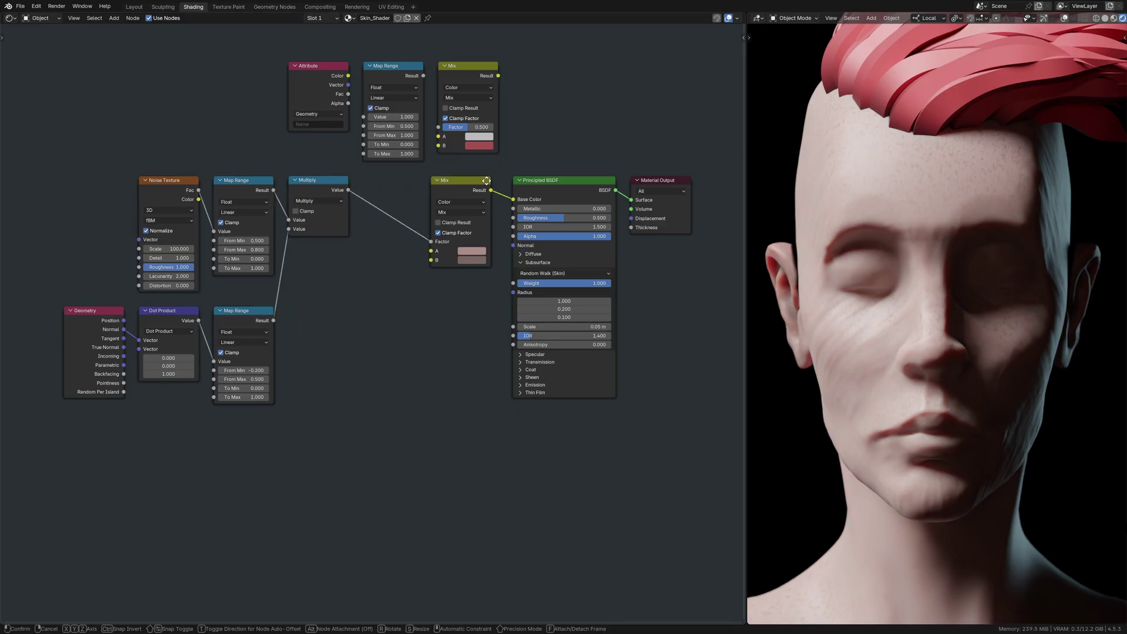
{"action": "left_click_drag", "start_coordinate": [493, 180], "coordinate": [420, 181]}
{"action": "left_click_drag", "start_coordinate": [117, 310], "coordinate": [118, 424]}
{"action": "left_click_drag", "start_coordinate": [194, 311], "coordinate": [194, 425]}
{"action": "left_click_drag", "start_coordinate": [244, 310], "coordinate": [244, 425]}
{"action": "left_click_drag", "start_coordinate": [170, 181], "coordinate": [169, 294]}
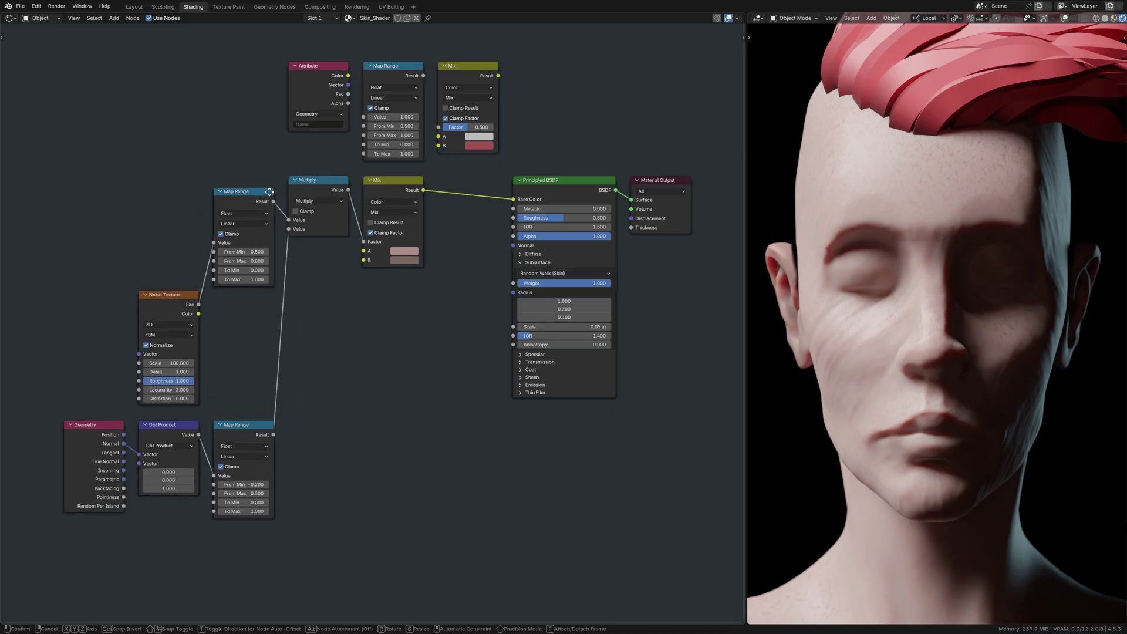
{"action": "left_click_drag", "start_coordinate": [243, 180], "coordinate": [243, 295]}
{"action": "left_click_drag", "start_coordinate": [318, 181], "coordinate": [318, 295]}
{"action": "left_click_drag", "start_coordinate": [394, 180], "coordinate": [393, 294]}
Step: Link the lip Mix into Base Color and Attribute Color→Map Range→lip Mix Factor
{"action": "left_click_drag", "start_coordinate": [478, 116], "coordinate": [479, 231]}
{"action": "left_click_drag", "start_coordinate": [418, 66], "coordinate": [419, 181]}
{"action": "left_click_drag", "start_coordinate": [345, 66], "coordinate": [326, 88]}
{"action": "scroll", "coordinate": [328, 94], "scroll_direction": "up", "scroll_amount": 2}
{"action": "left_click_drag", "start_coordinate": [331, 134], "coordinate": [353, 191]}
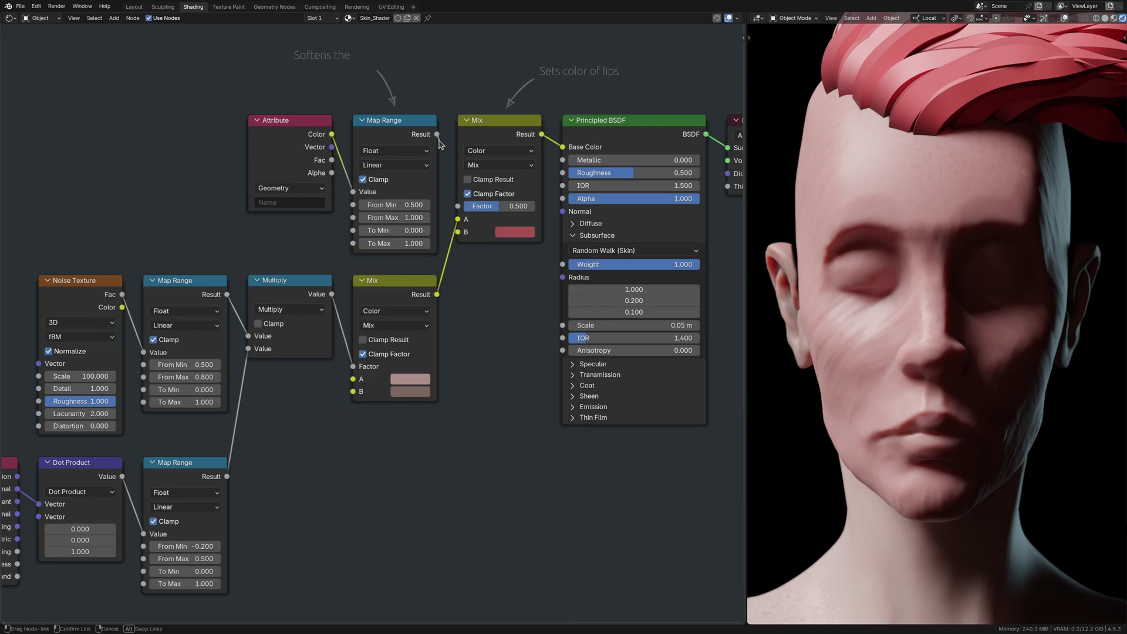
{"action": "left_click_drag", "start_coordinate": [437, 134], "coordinate": [459, 206]}
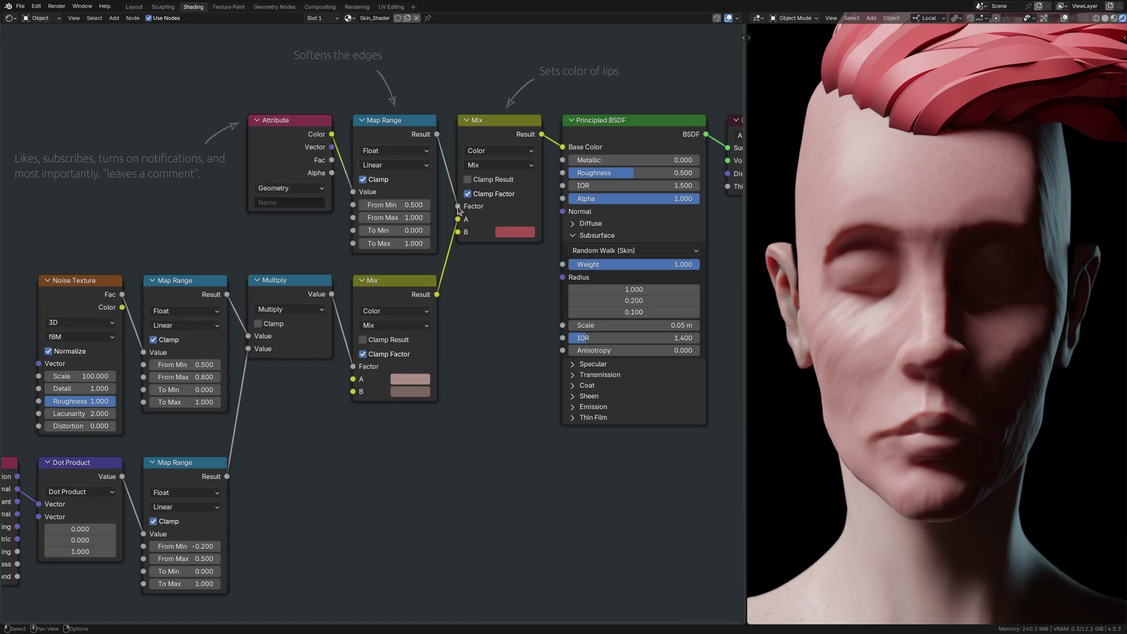
{"action": "key", "text": "Home"}
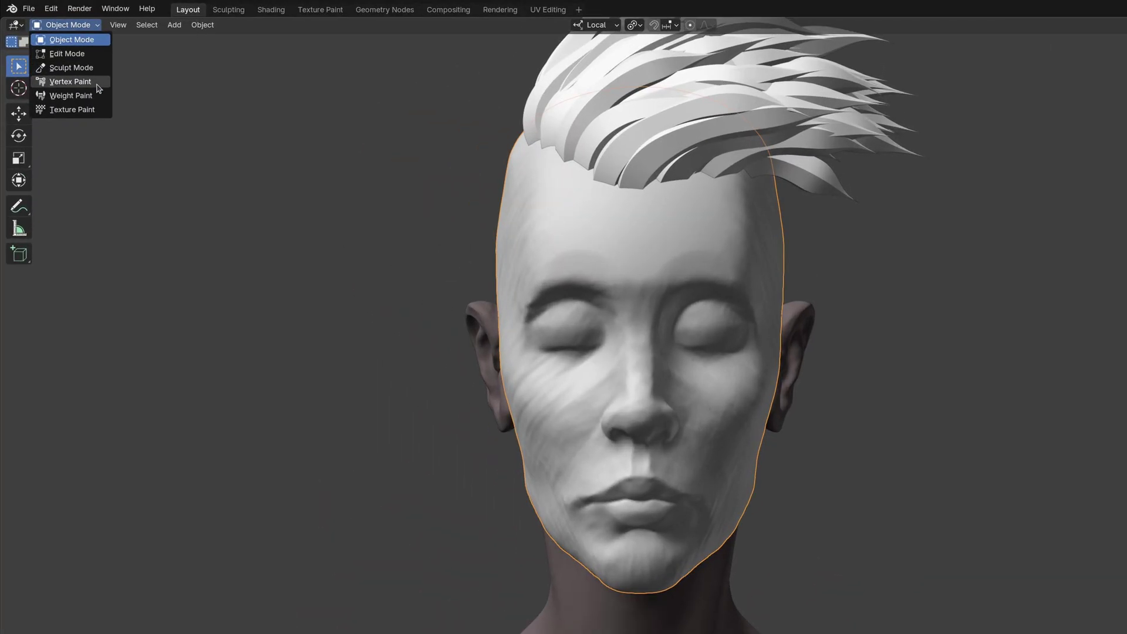
Step: In Vertex Paint mode, add a colour attribute named Lips_Vertex_Paint to the head
{"action": "left_click", "coordinate": [97, 84]}
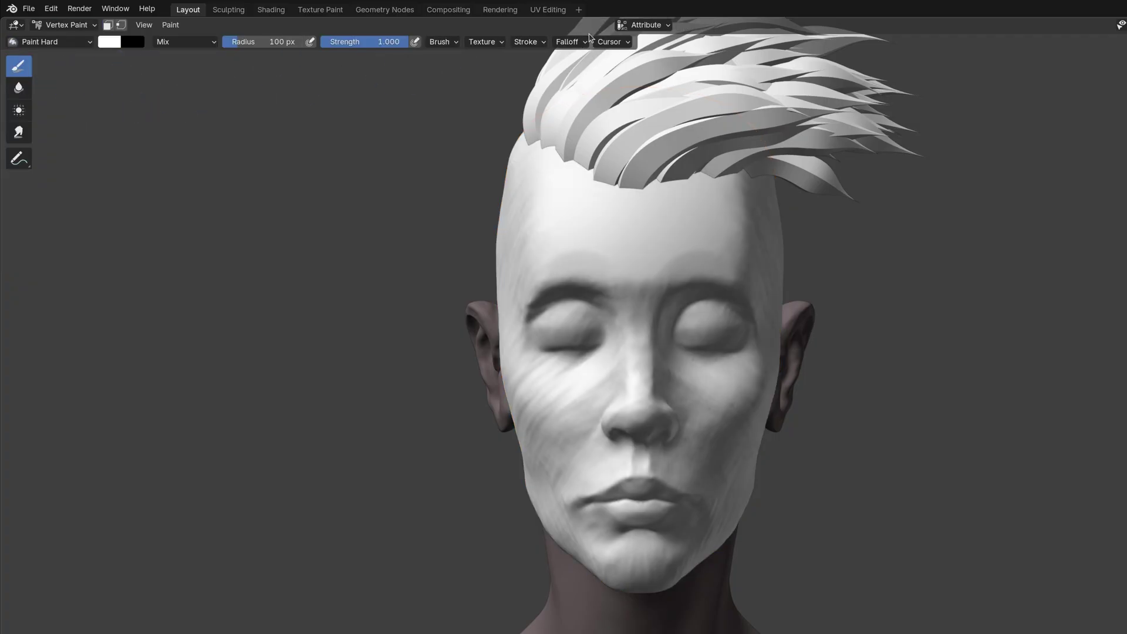
{"action": "left_click", "coordinate": [644, 25]}
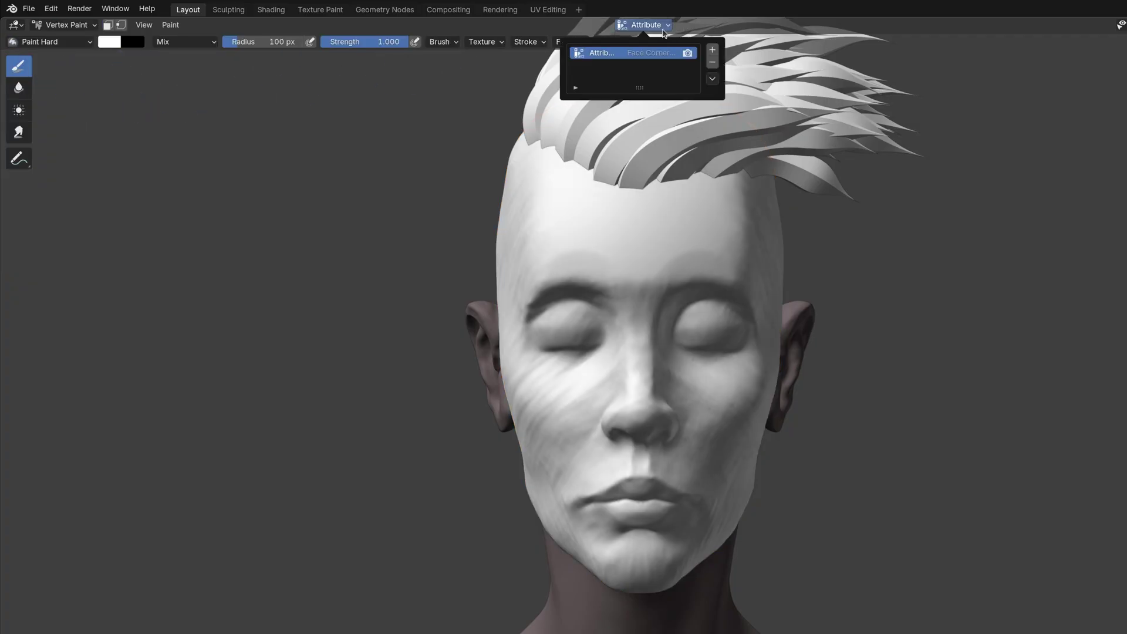
{"action": "left_click", "coordinate": [713, 50]}
{"action": "key", "text": "BackSpace"}
{"action": "type", "text": "L"}
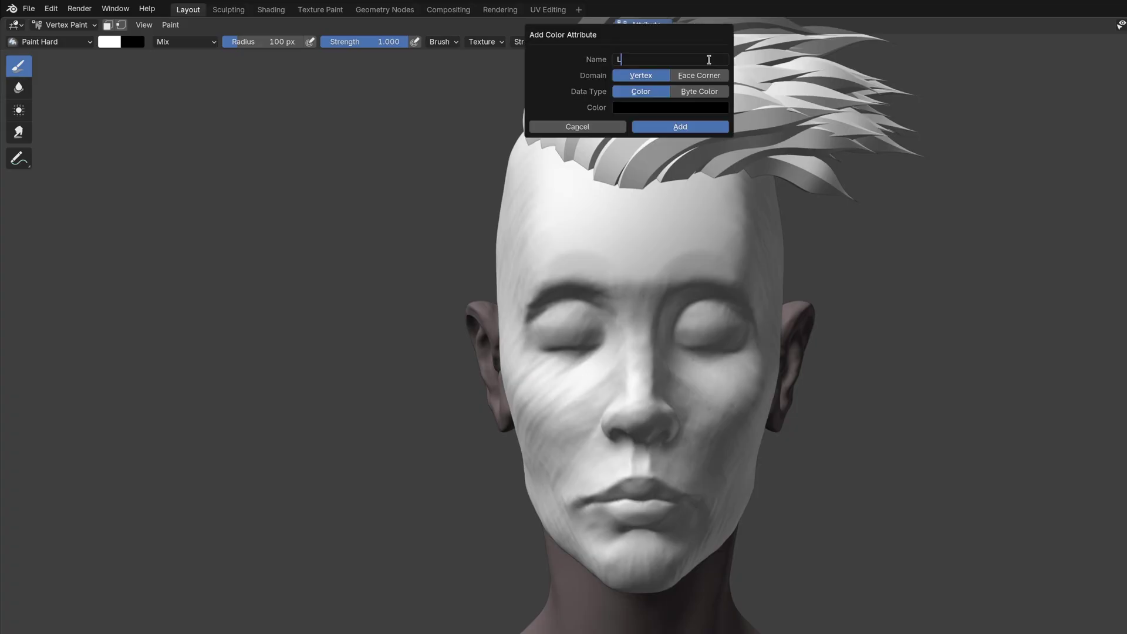
{"action": "type", "text": "ips_Vertex_Paint"}
{"action": "left_click", "coordinate": [711, 132]}
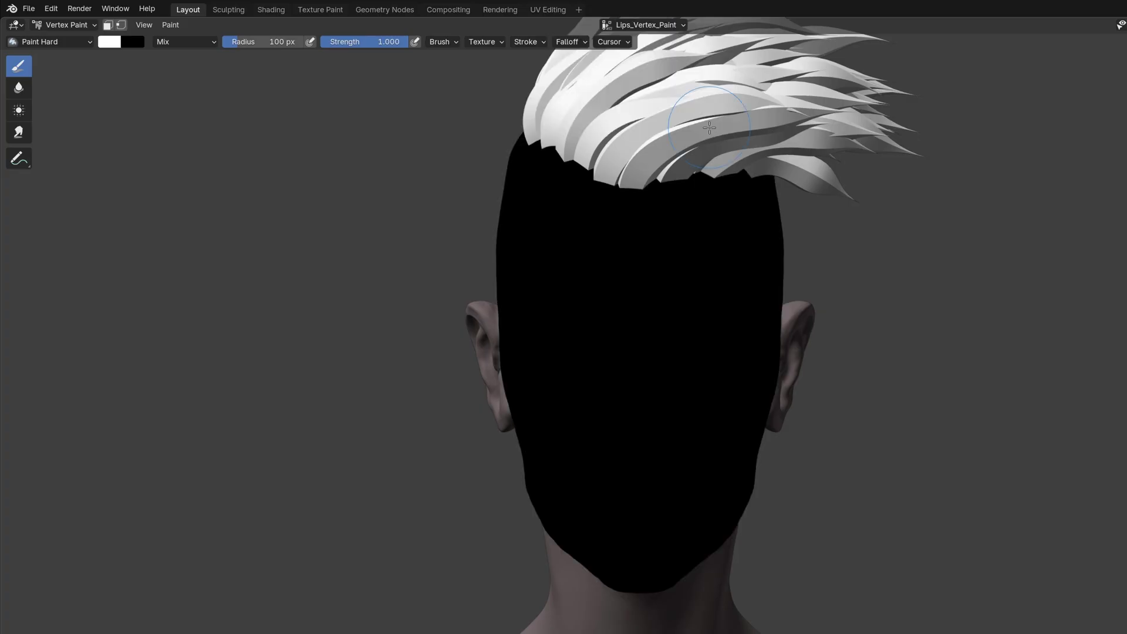
Step: Airbrush white over the lips
{"action": "left_click", "coordinate": [90, 43]}
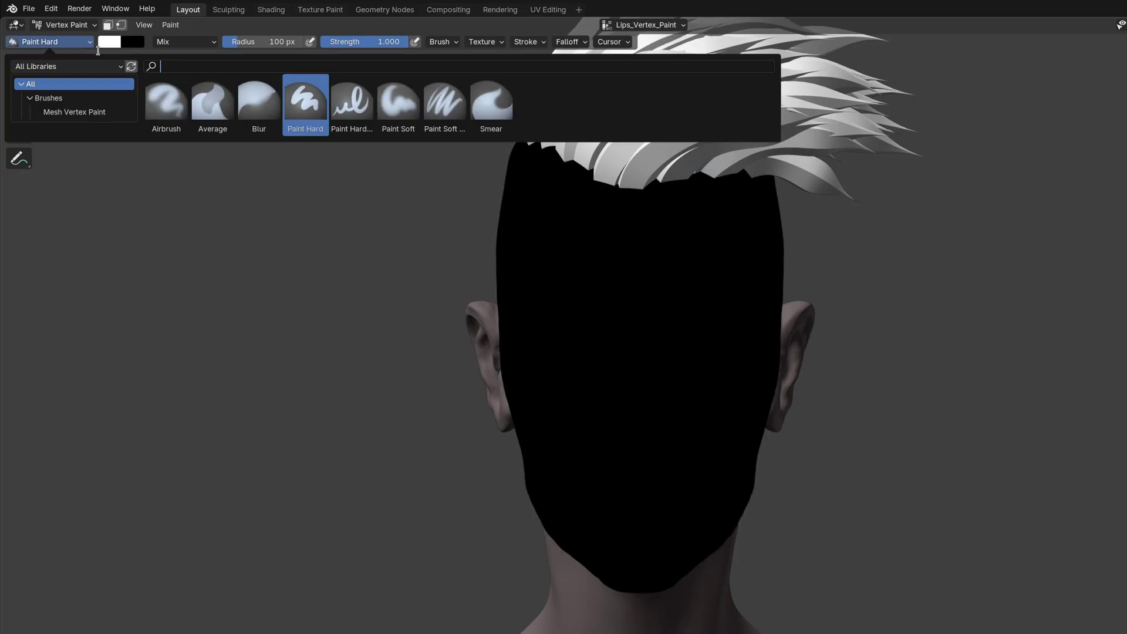
{"action": "left_click", "coordinate": [167, 119]}
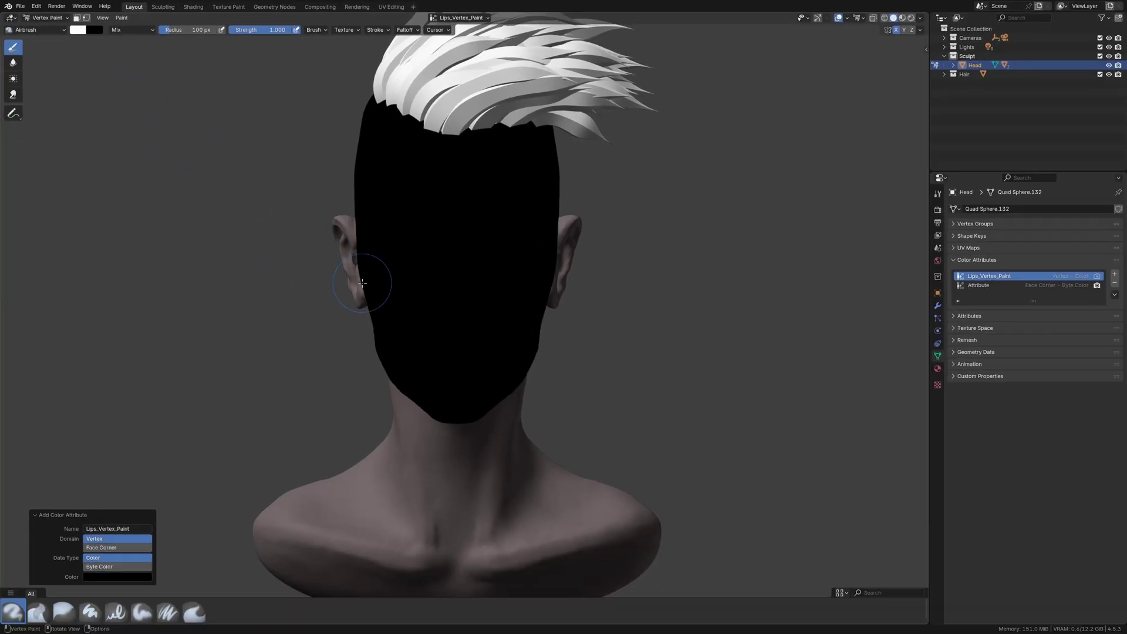
{"action": "left_click_drag", "start_coordinate": [455, 357], "coordinate": [484, 367]}
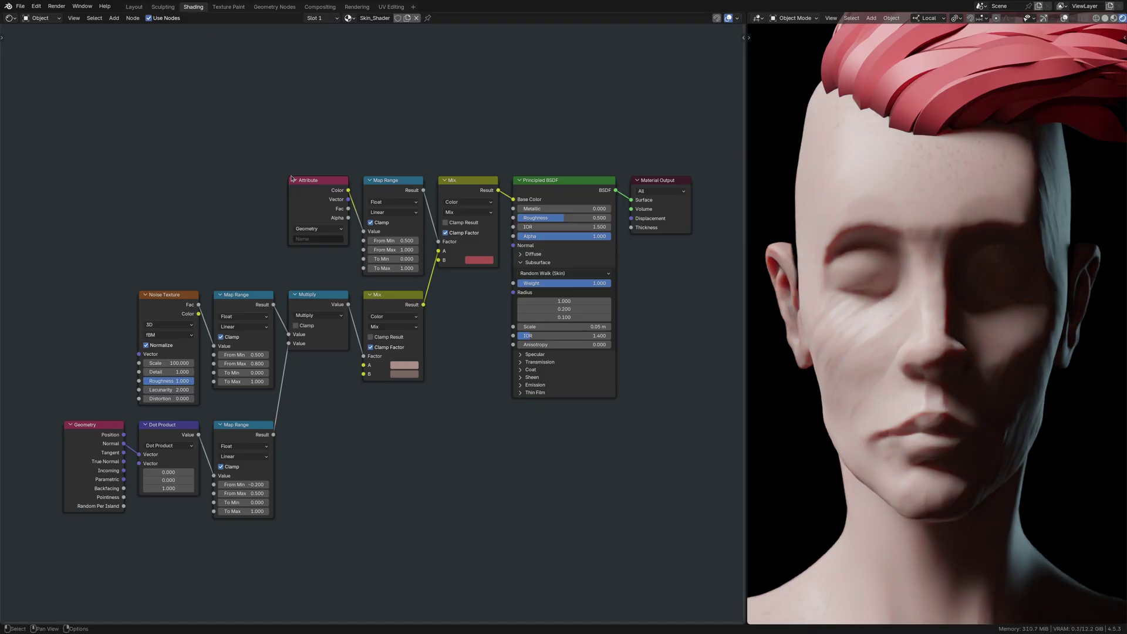
Step: Set the Attribute node's name to Lips_Vertex_Paint so the lips turn red
{"action": "scroll", "coordinate": [257, 228], "scroll_direction": "up", "scroll_amount": 3}
{"action": "left_click", "coordinate": [385, 248]}
{"action": "type", "text": "Lips_Vertex_Paint"}
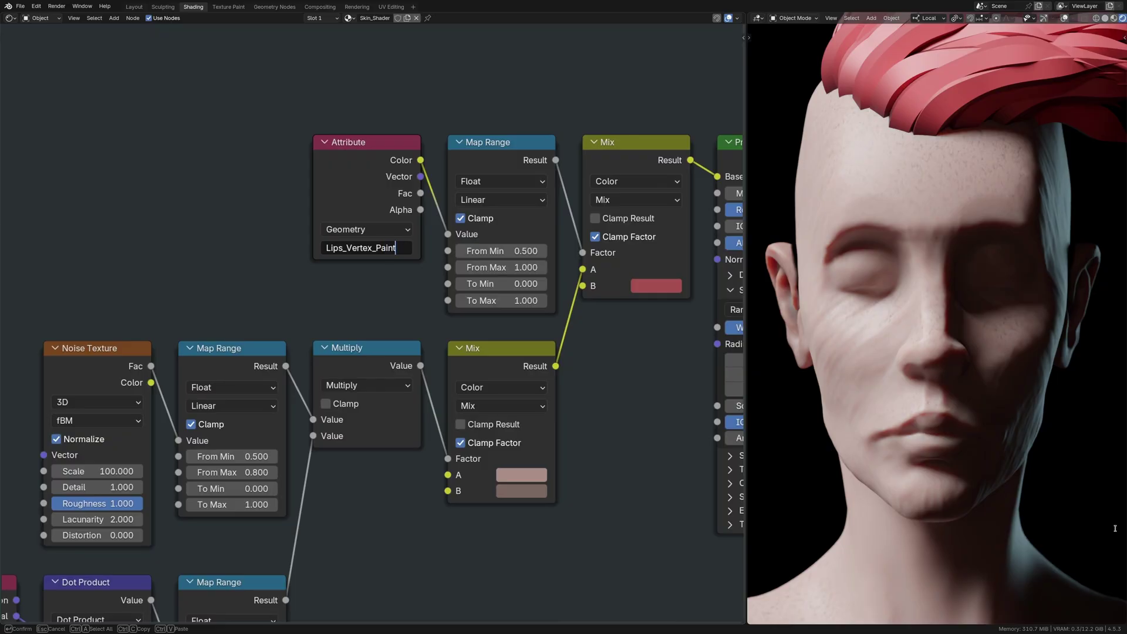
{"action": "key", "text": "Return"}
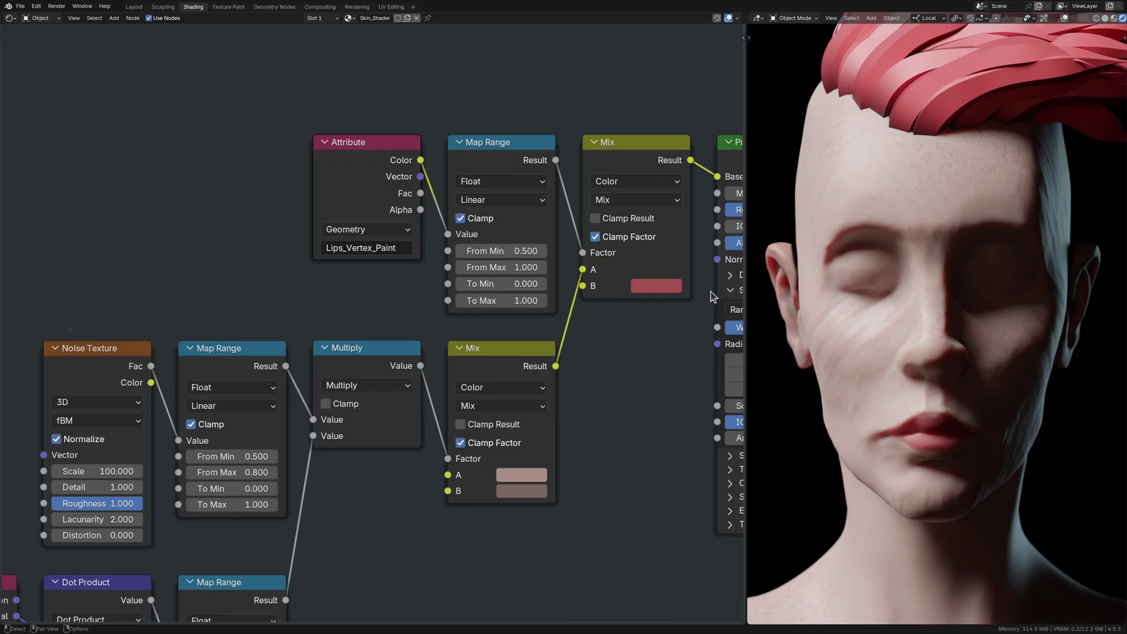
{"action": "key", "text": "Home"}
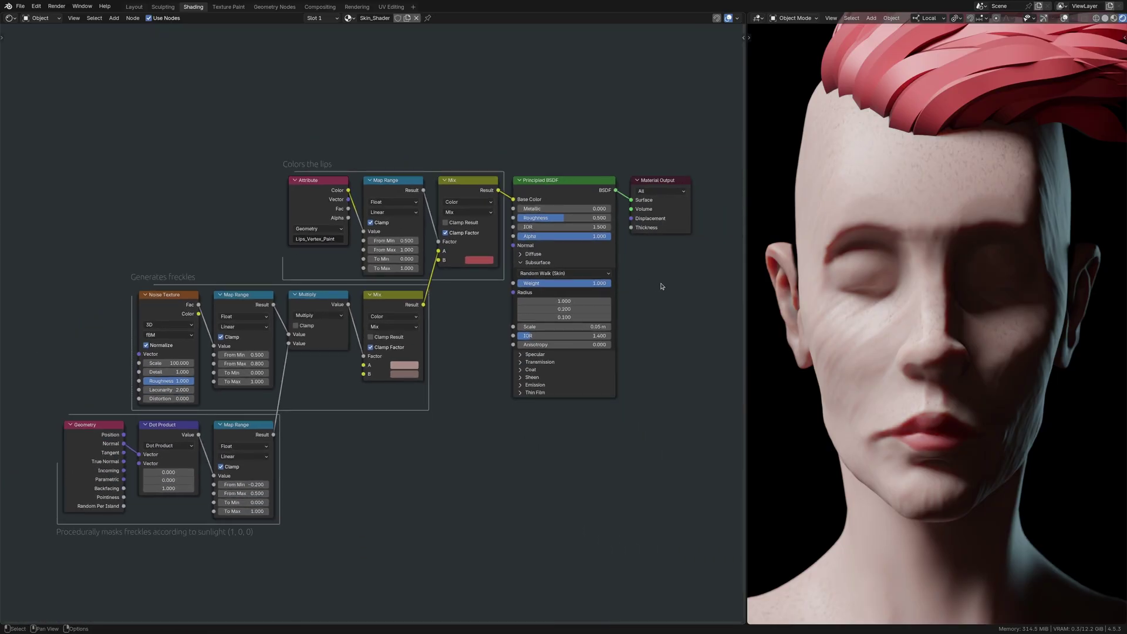